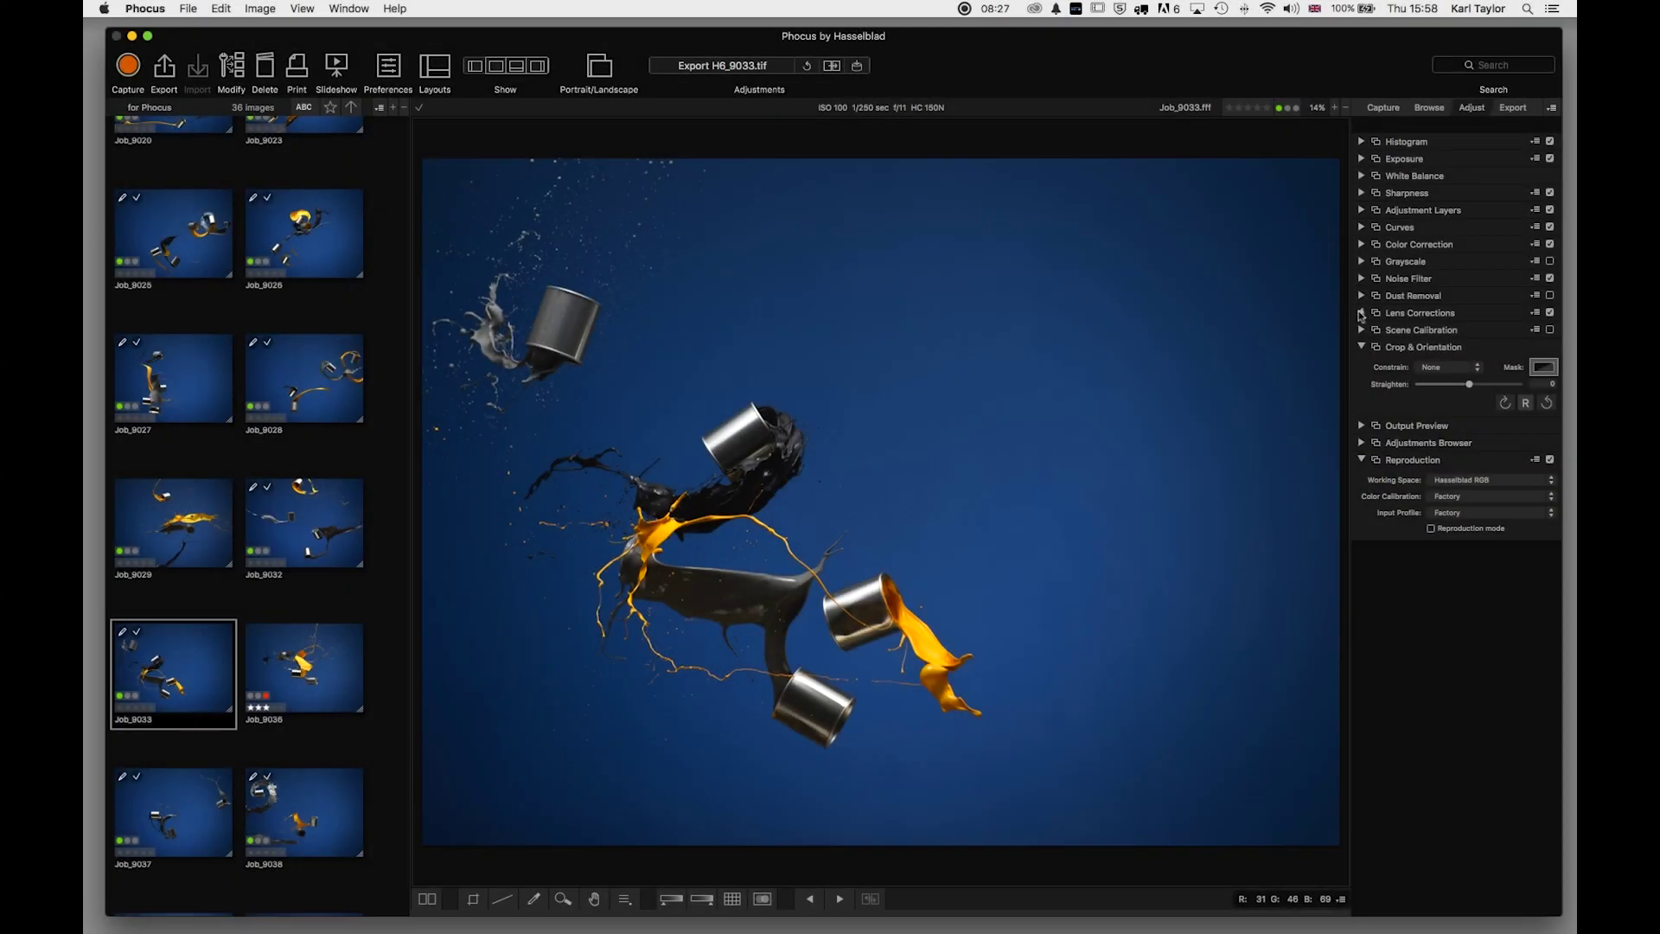
Expand Lens Corrections and review its preset menu (Create Preset, Default) twice without choosing anything
left_click(1361, 313)
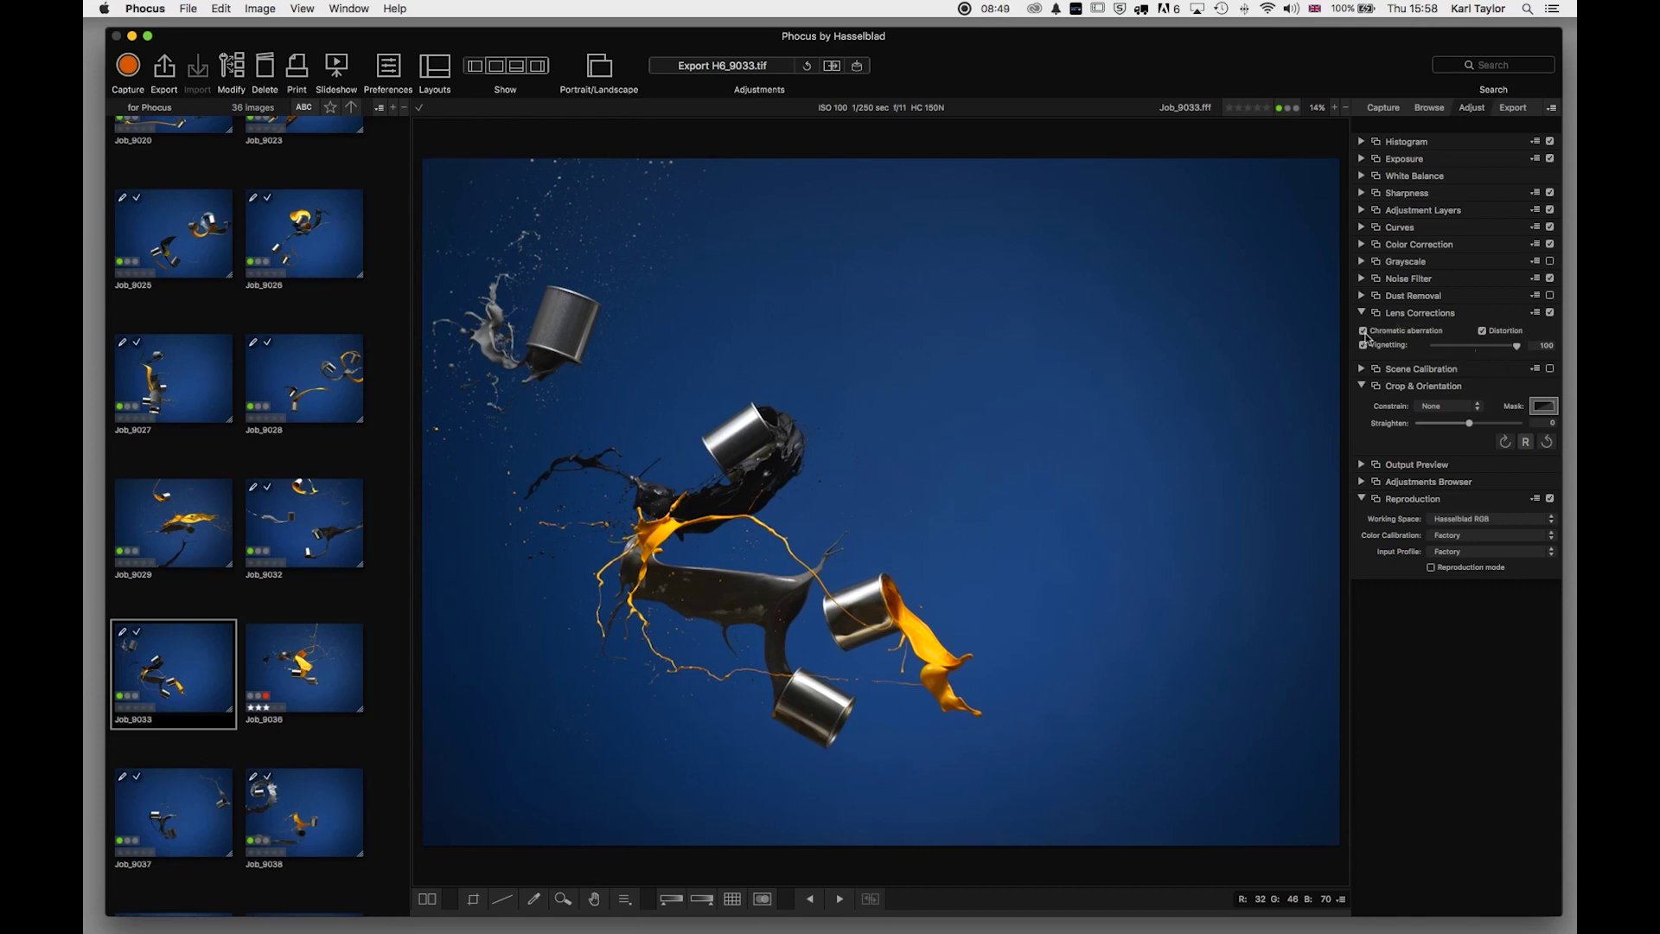
left_click(1536, 313)
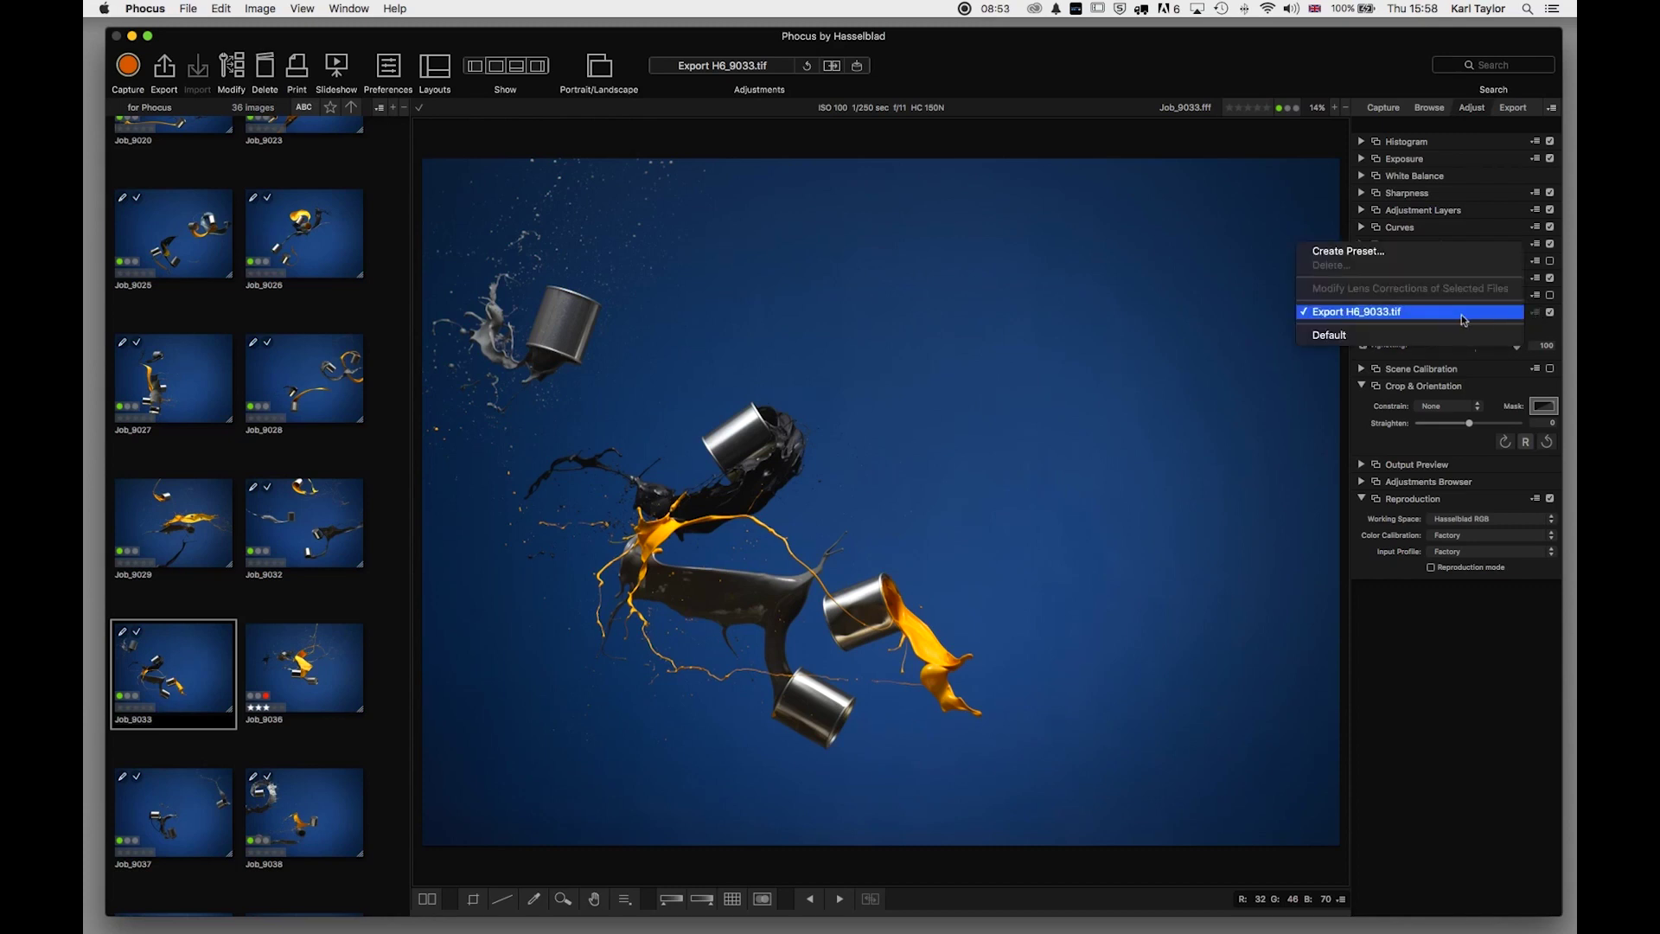
left_click(1544, 331)
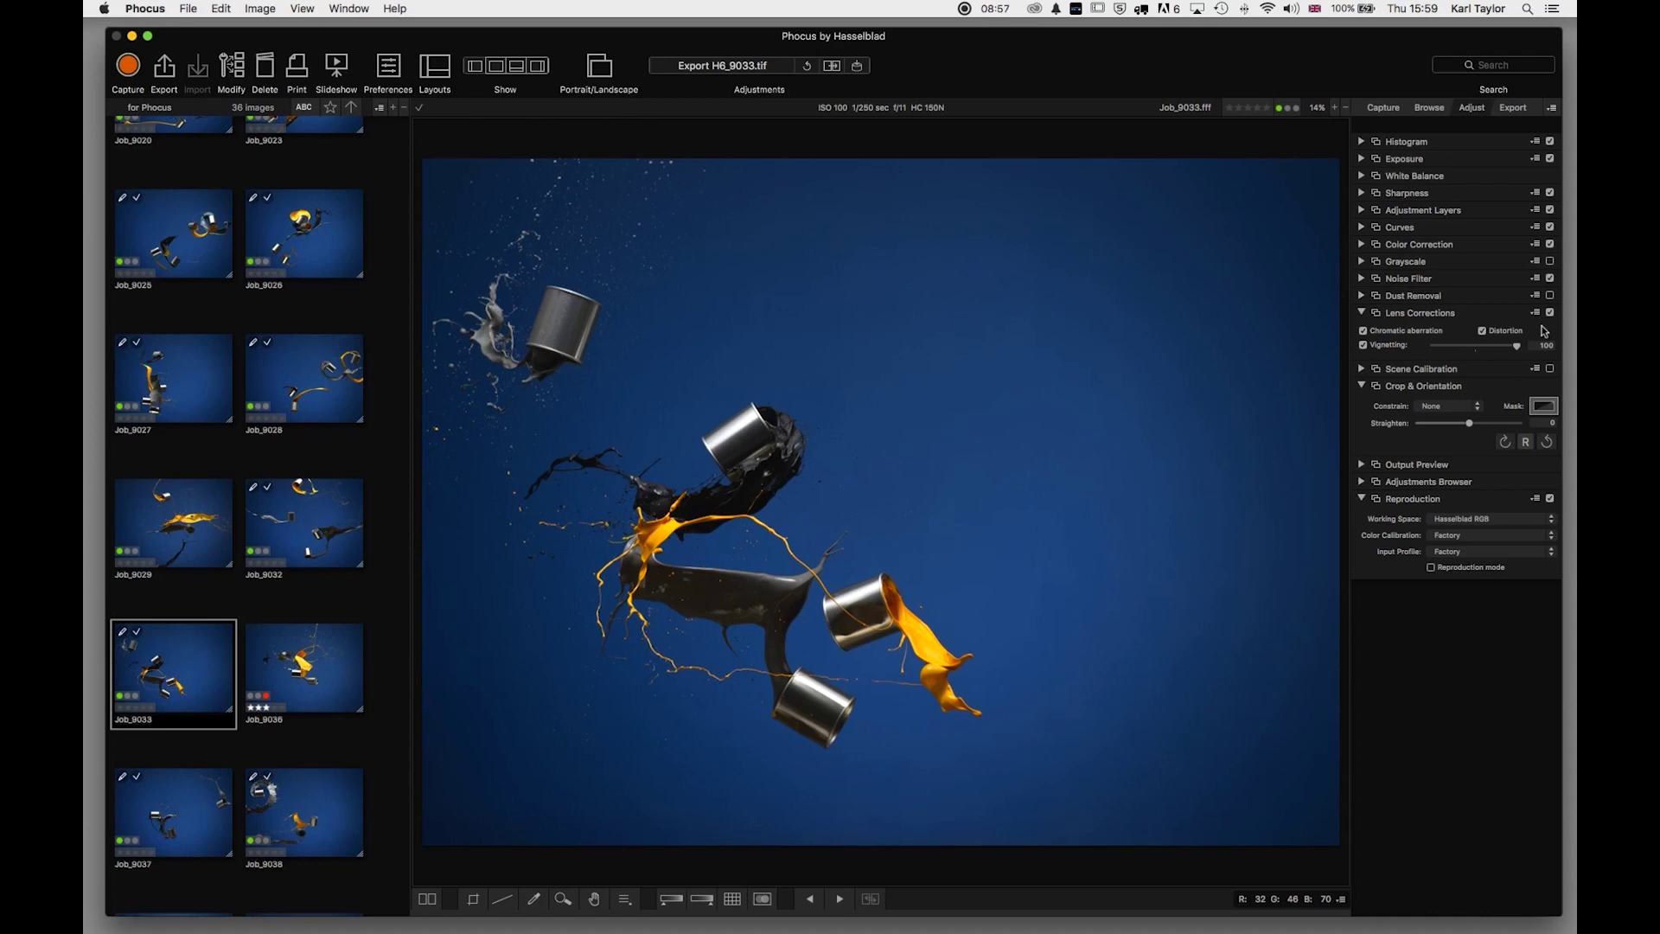
left_click(1535, 314)
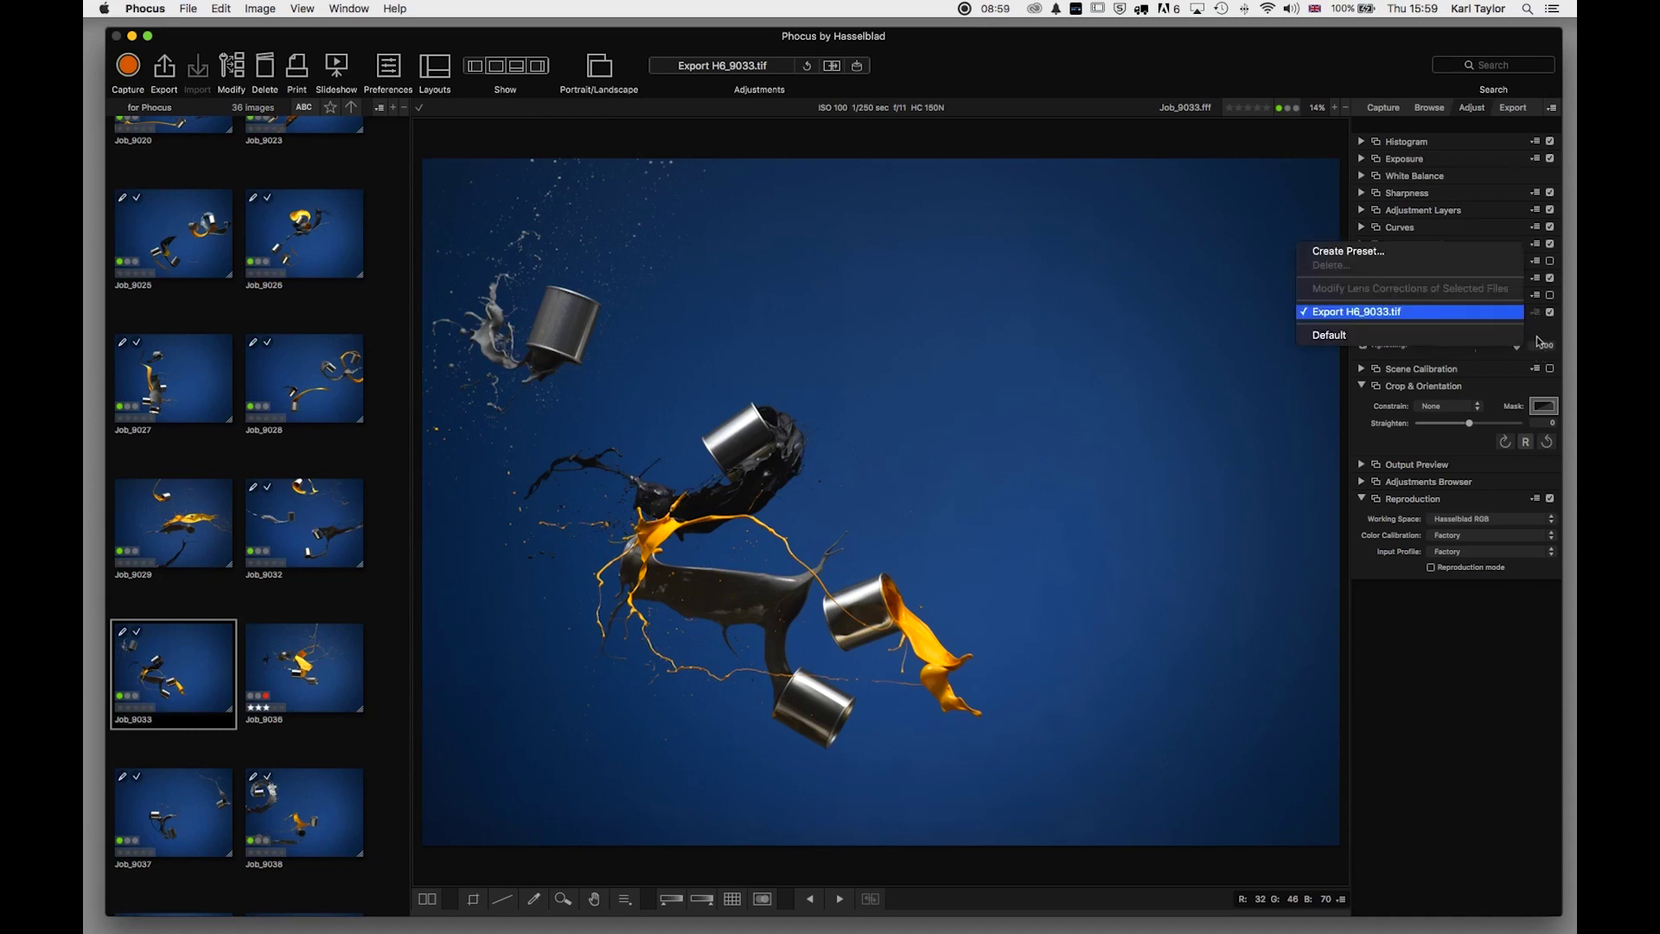
left_click(1542, 331)
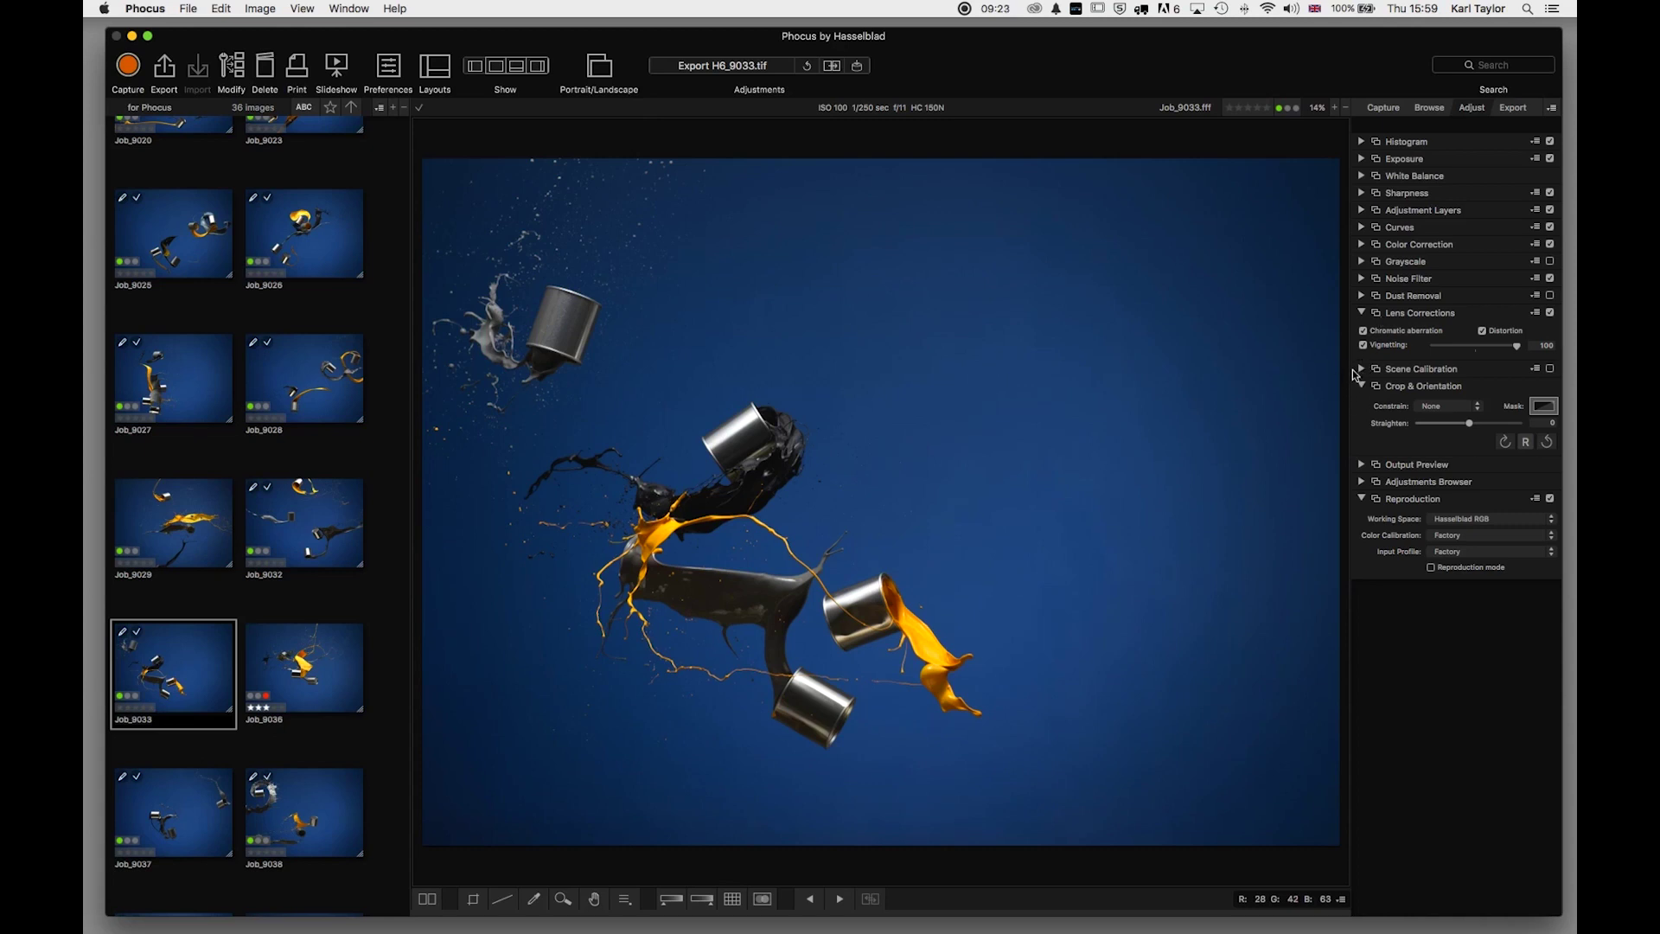
Collapse Lens Corrections, briefly expand Scene Calibration, and check the crop constraint list, keeping None
left_click(1362, 314)
left_click(1362, 330)
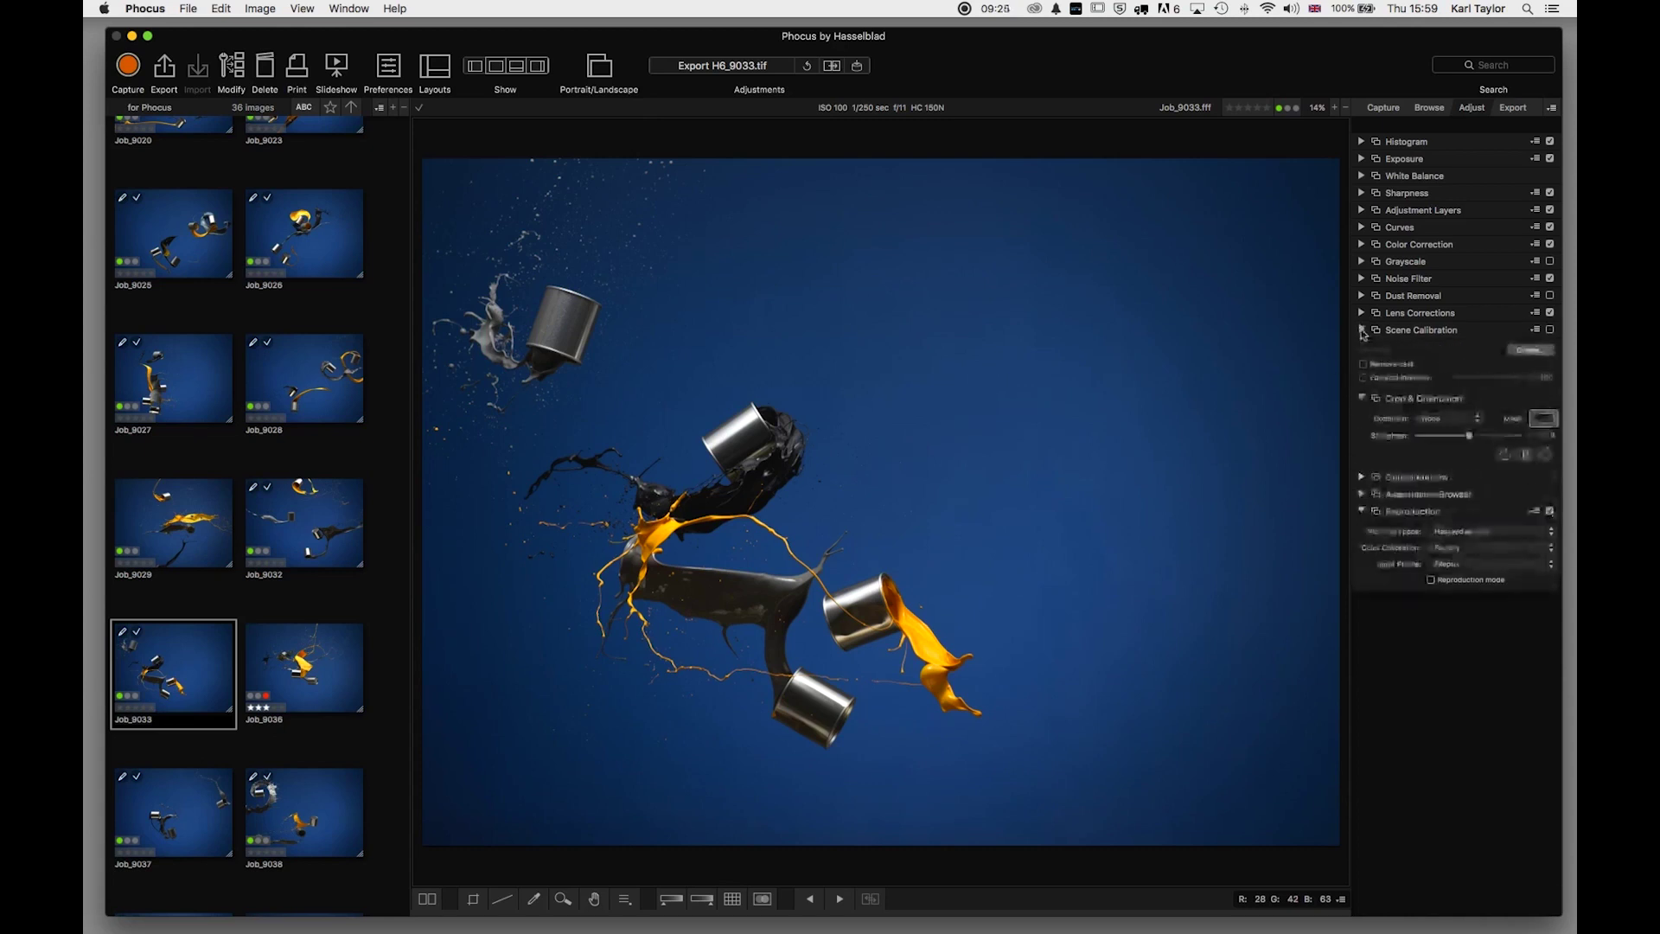
left_click(1362, 330)
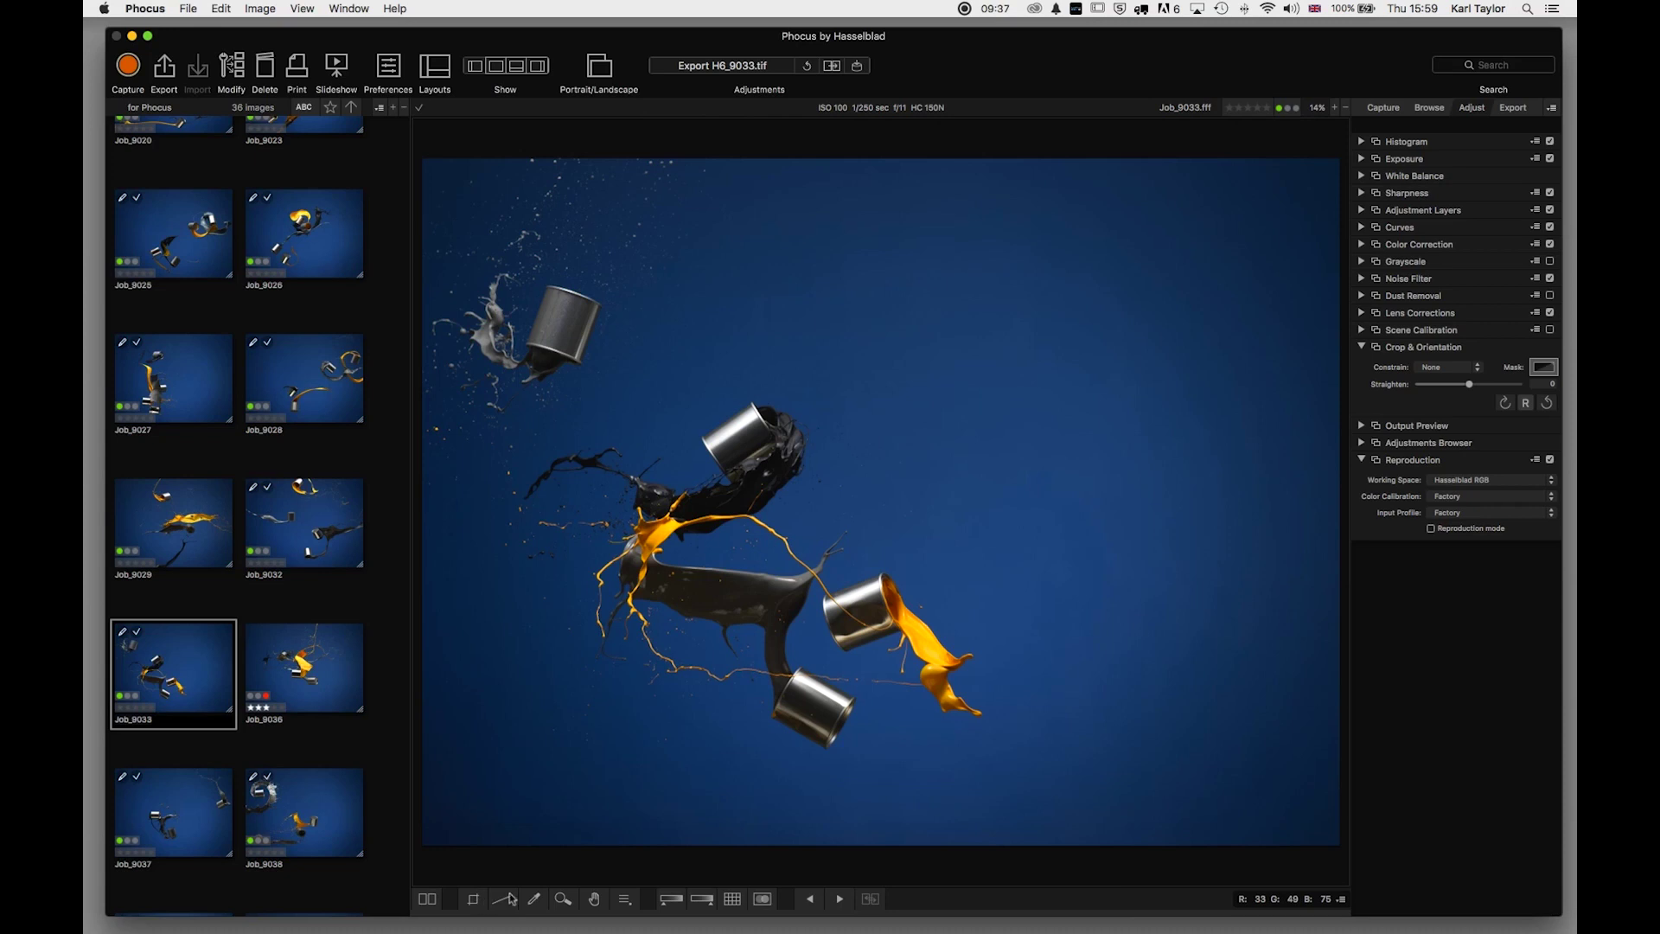
left_click(1468, 369)
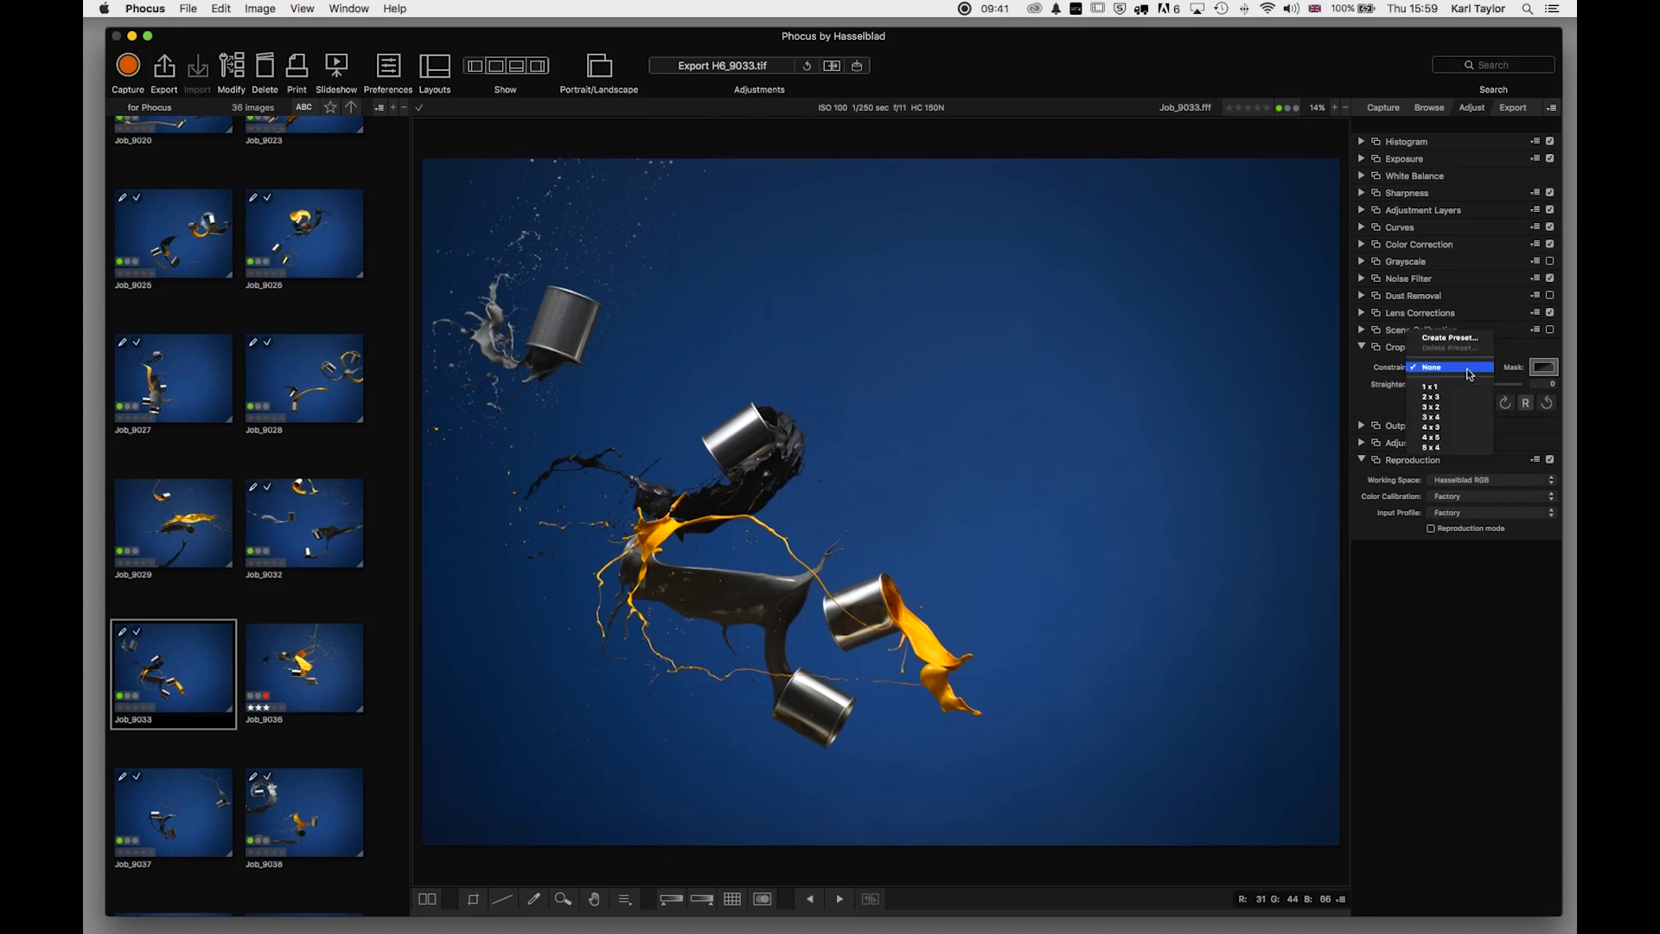
left_click(1376, 398)
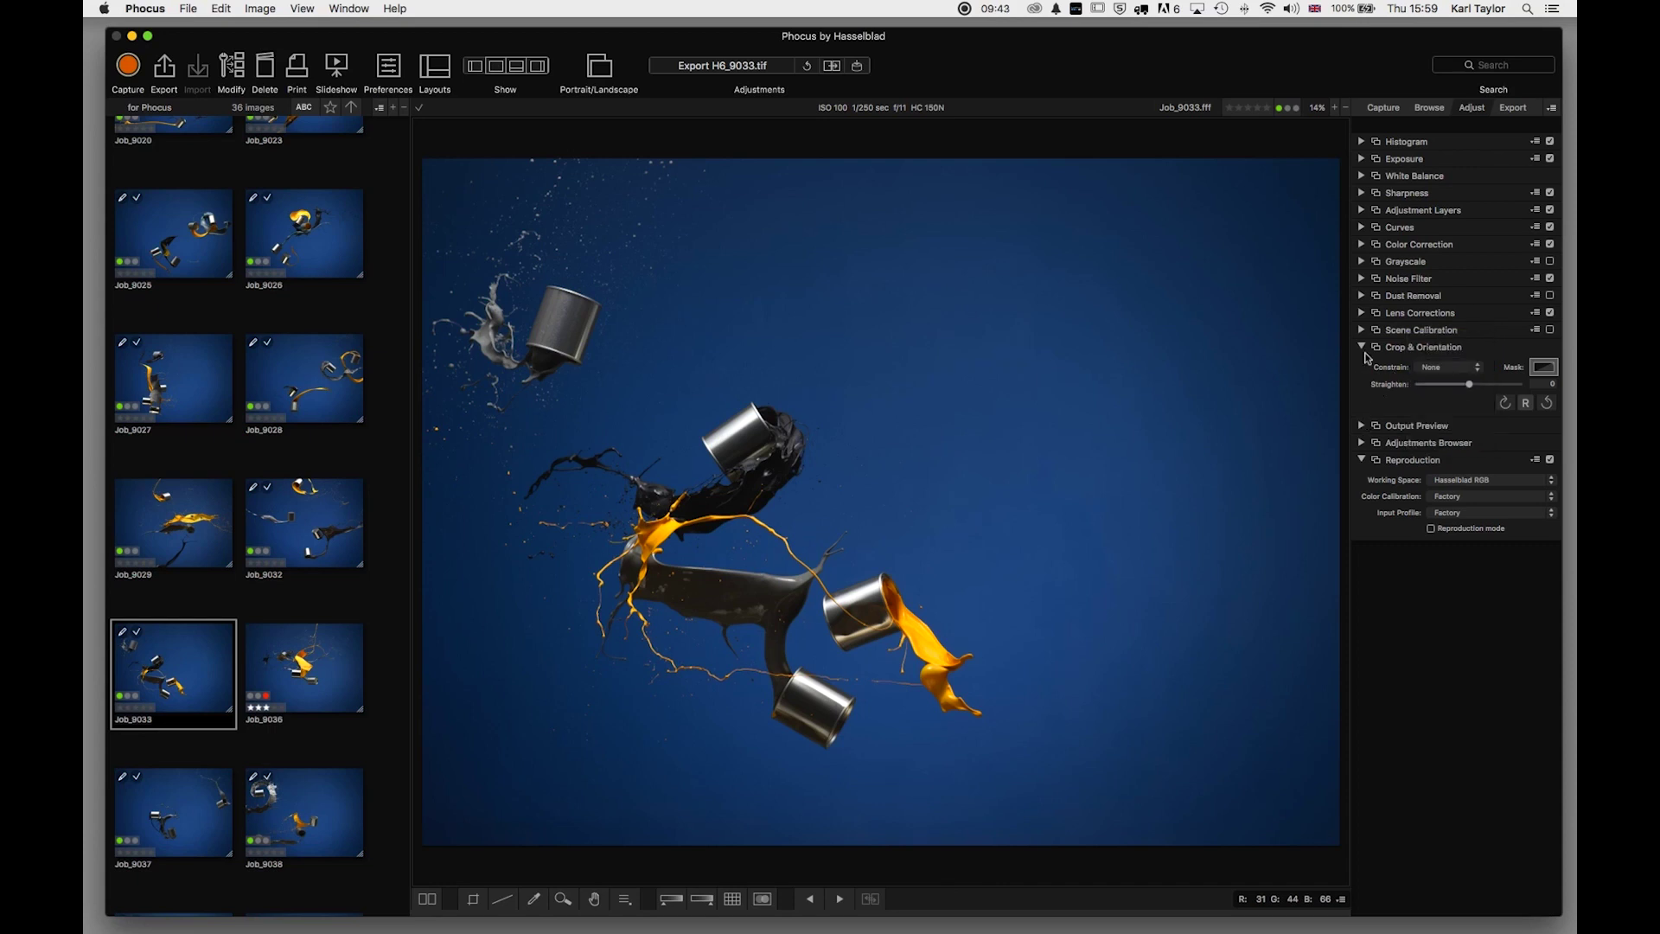
Swap Crop & Orientation for Output Preview and browse the format presets, keeping TIFF-16
left_click(1363, 347)
left_click(1363, 364)
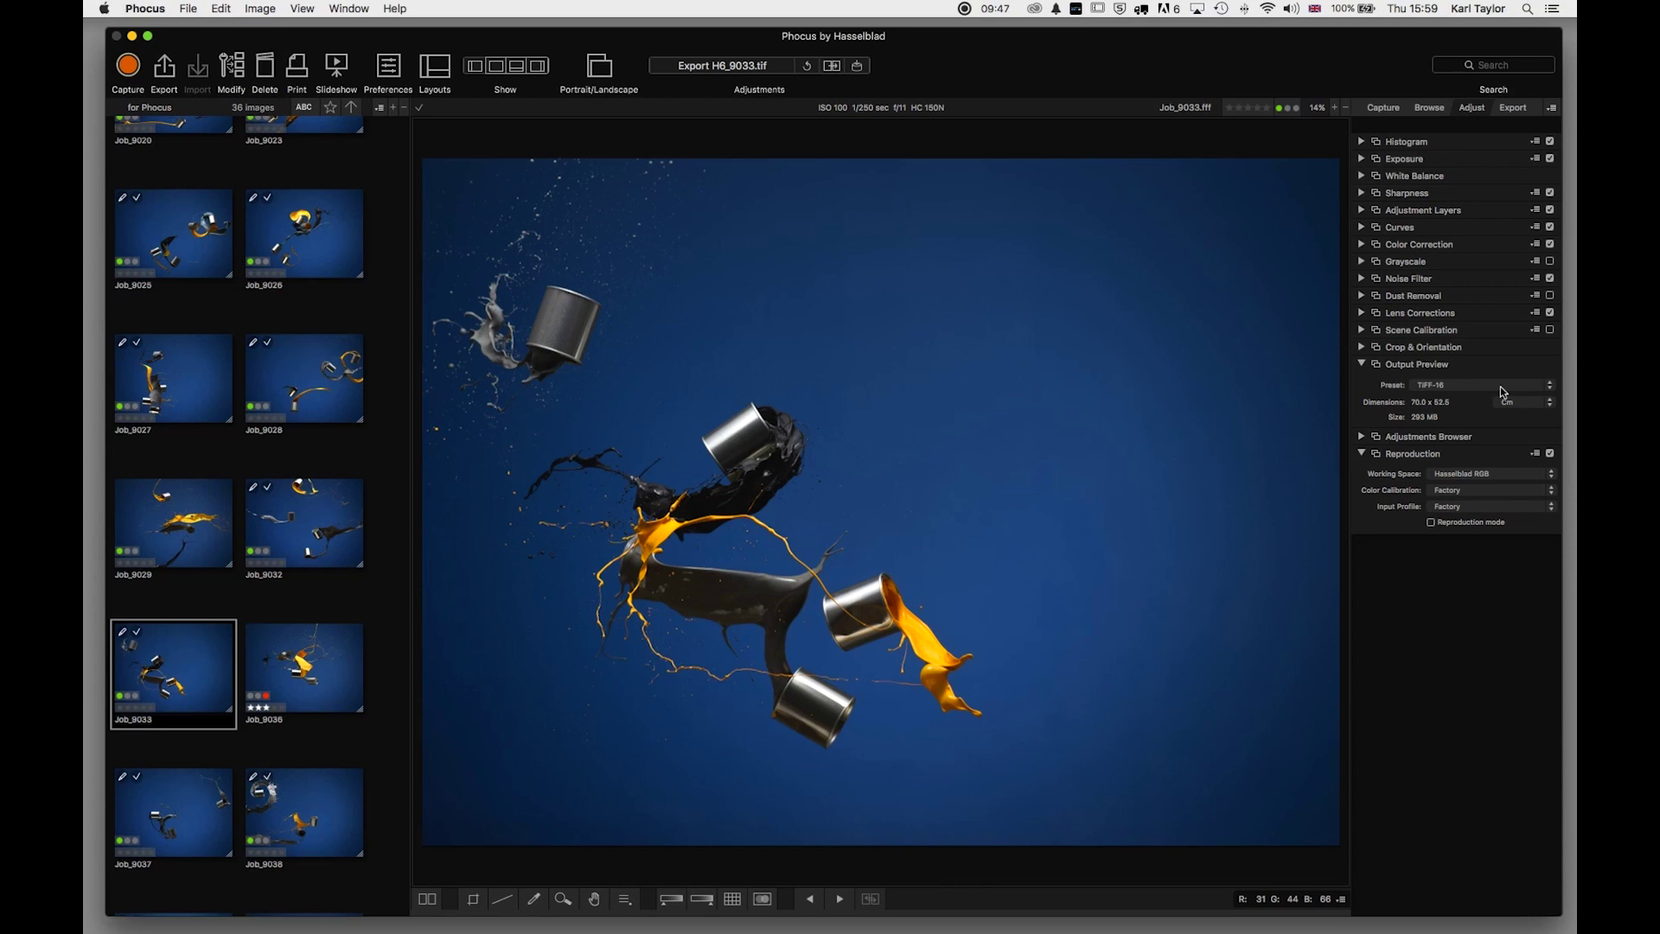
left_click(1502, 387)
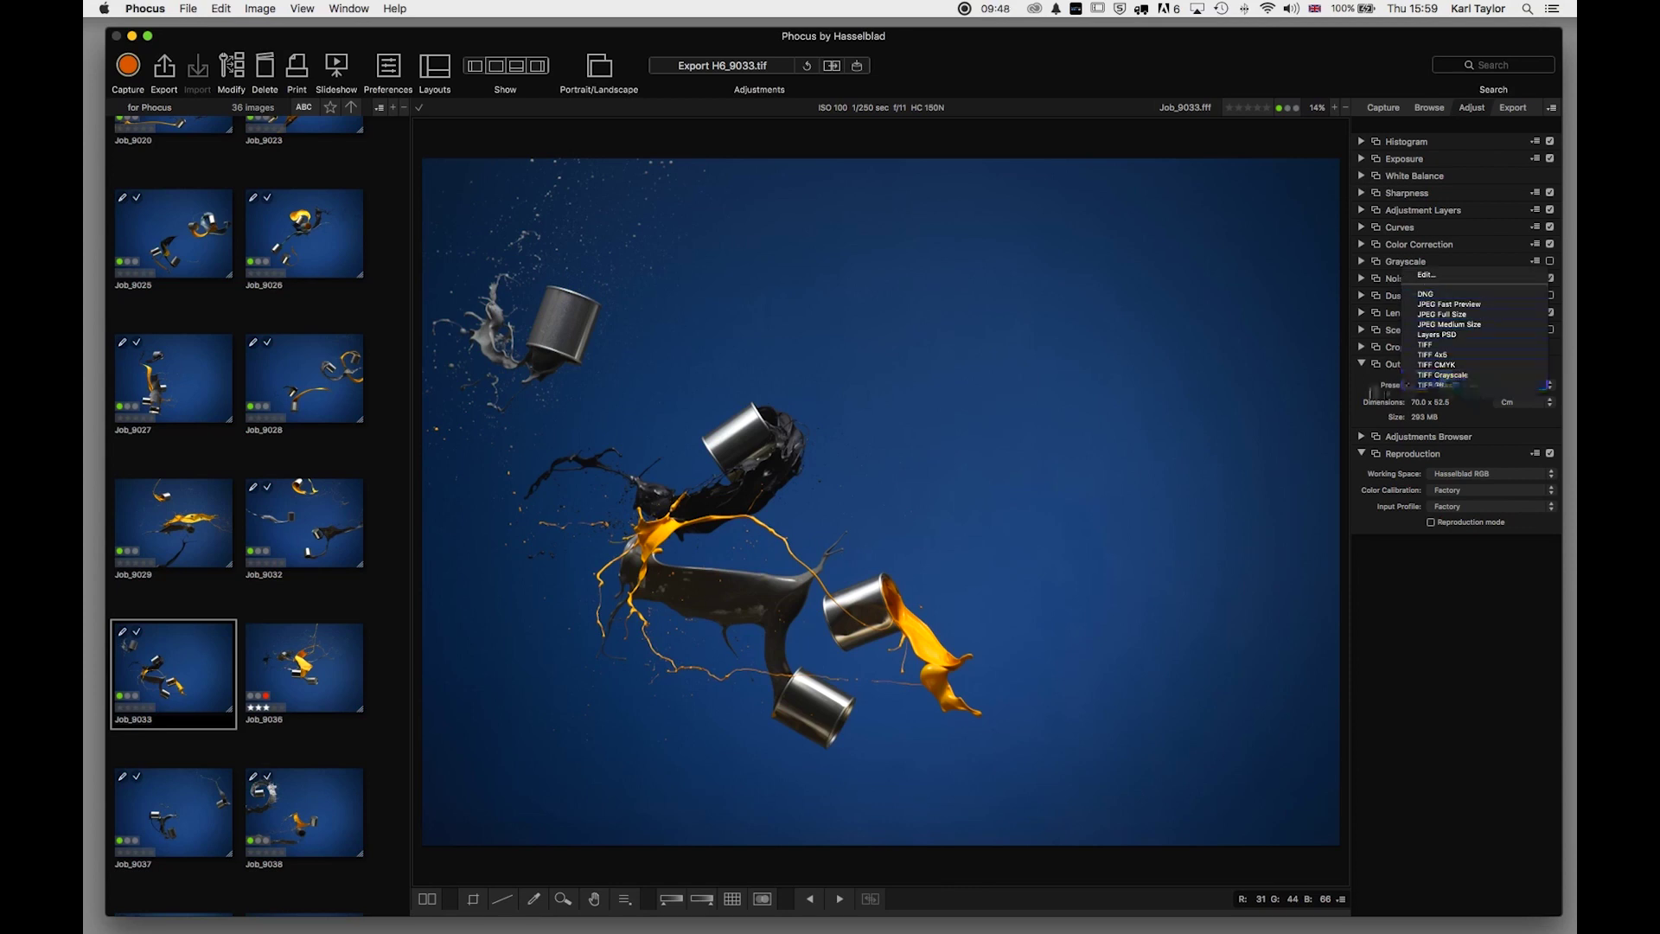
left_click(1371, 395)
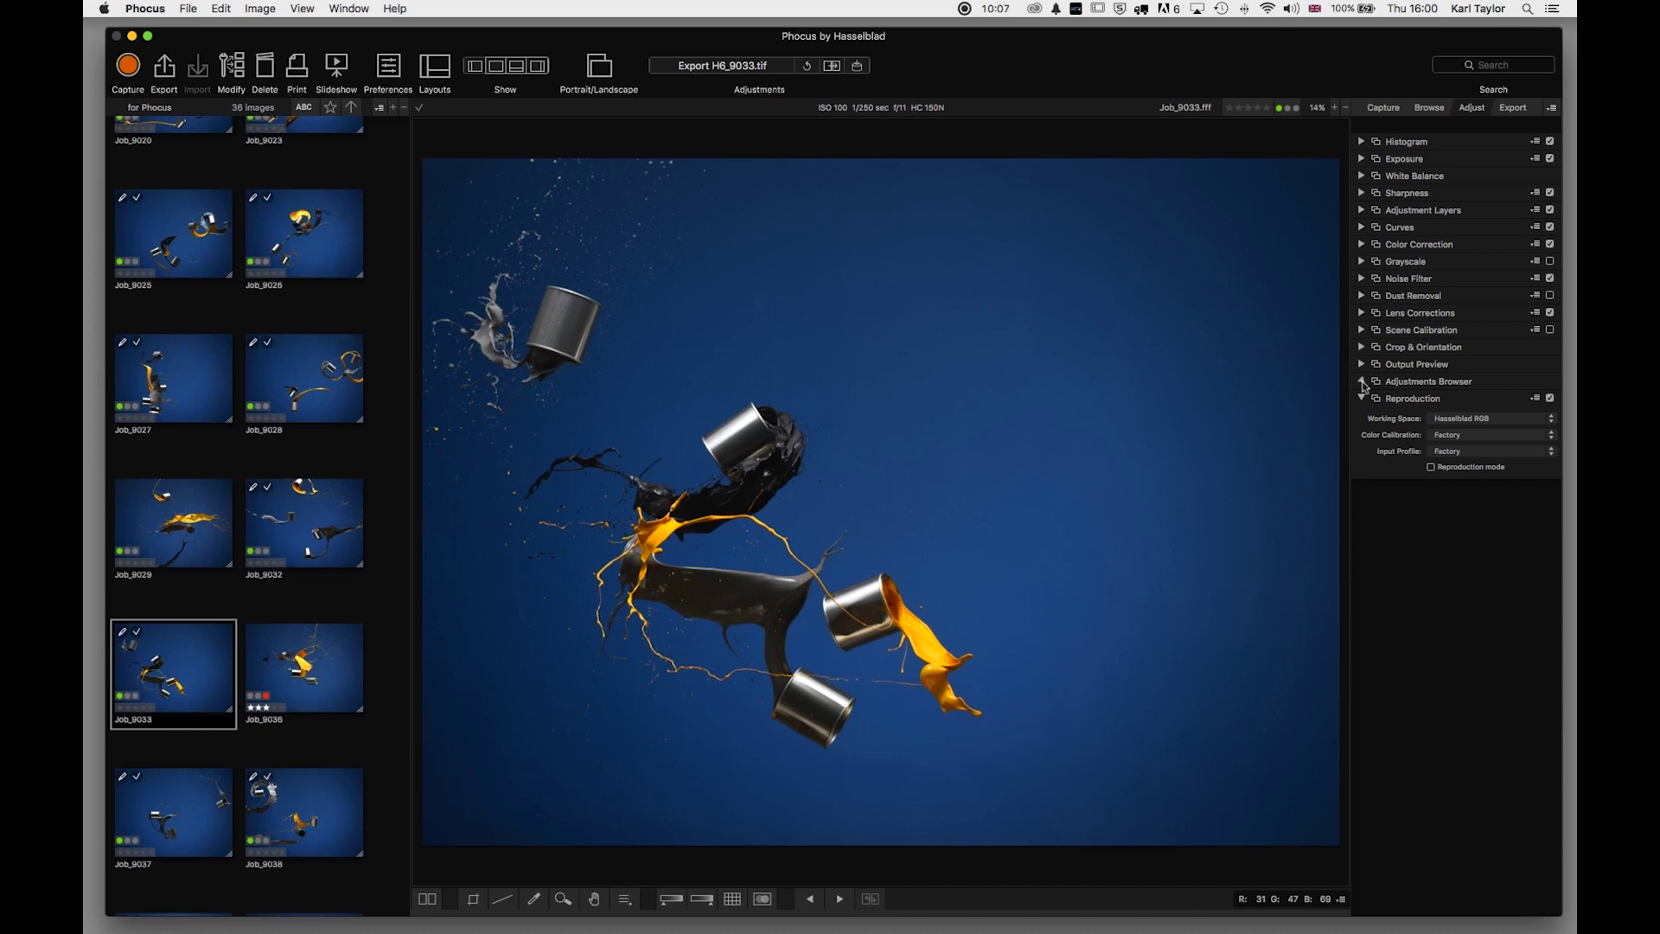
Expand the Adjustments Browser to show factory presets Standard, Nature, Portrait, Product and Square Crop
left_click(1363, 382)
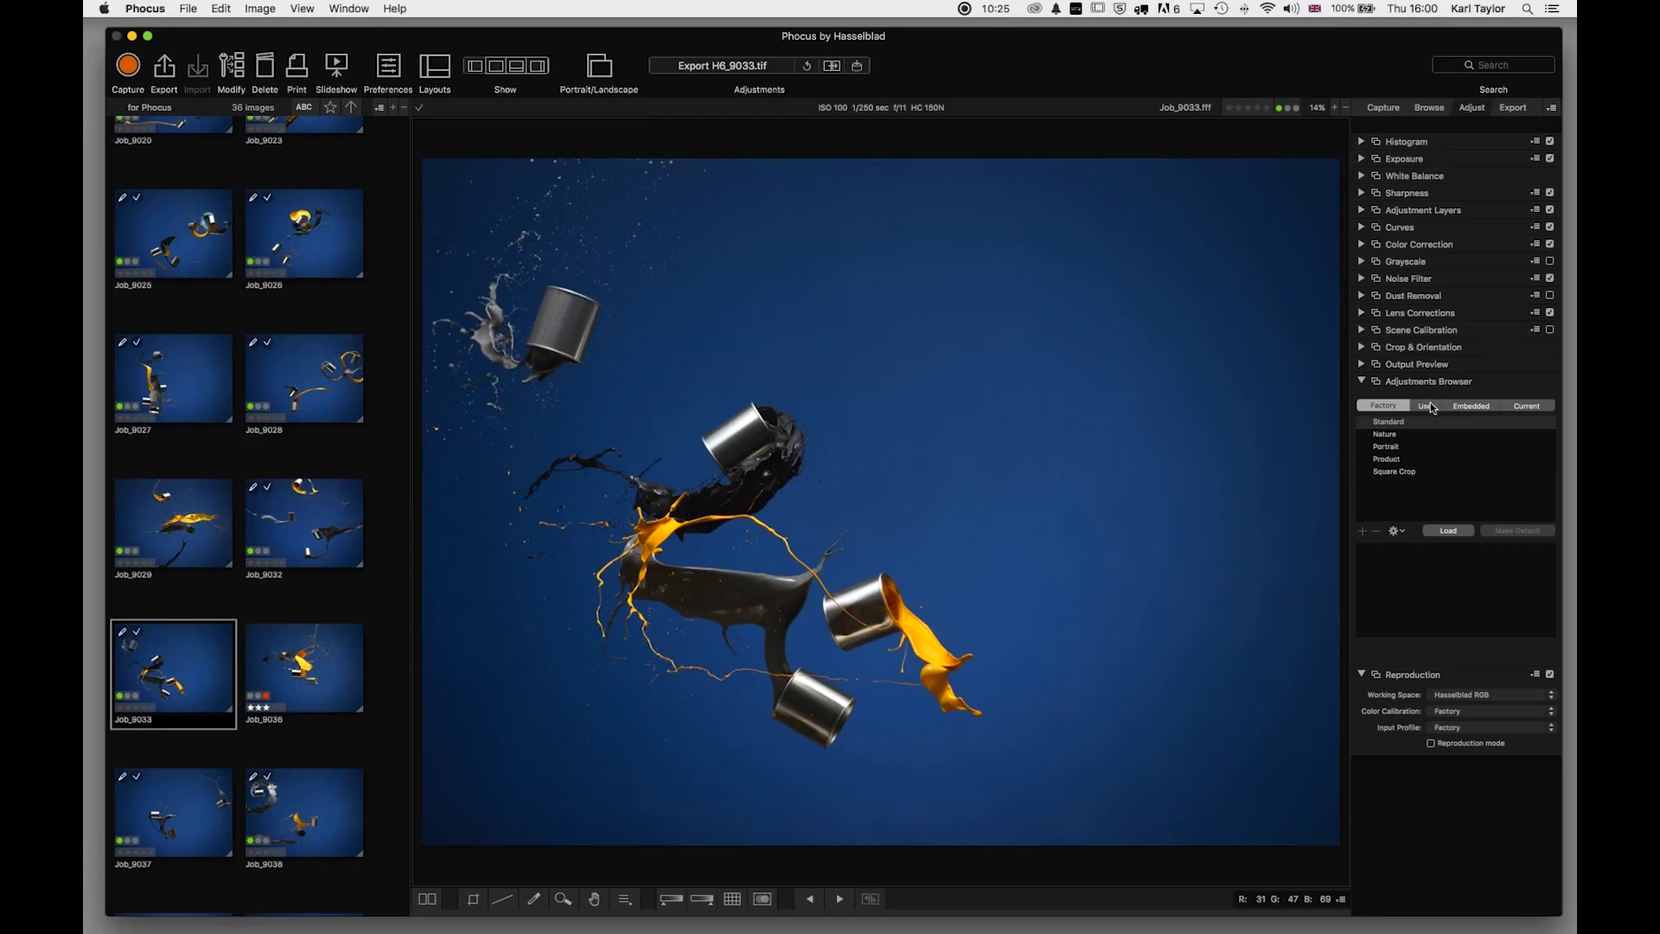
Add a user preset named 'landscape' from current adjustments and inspect its Color Correction contents
left_click(1427, 407)
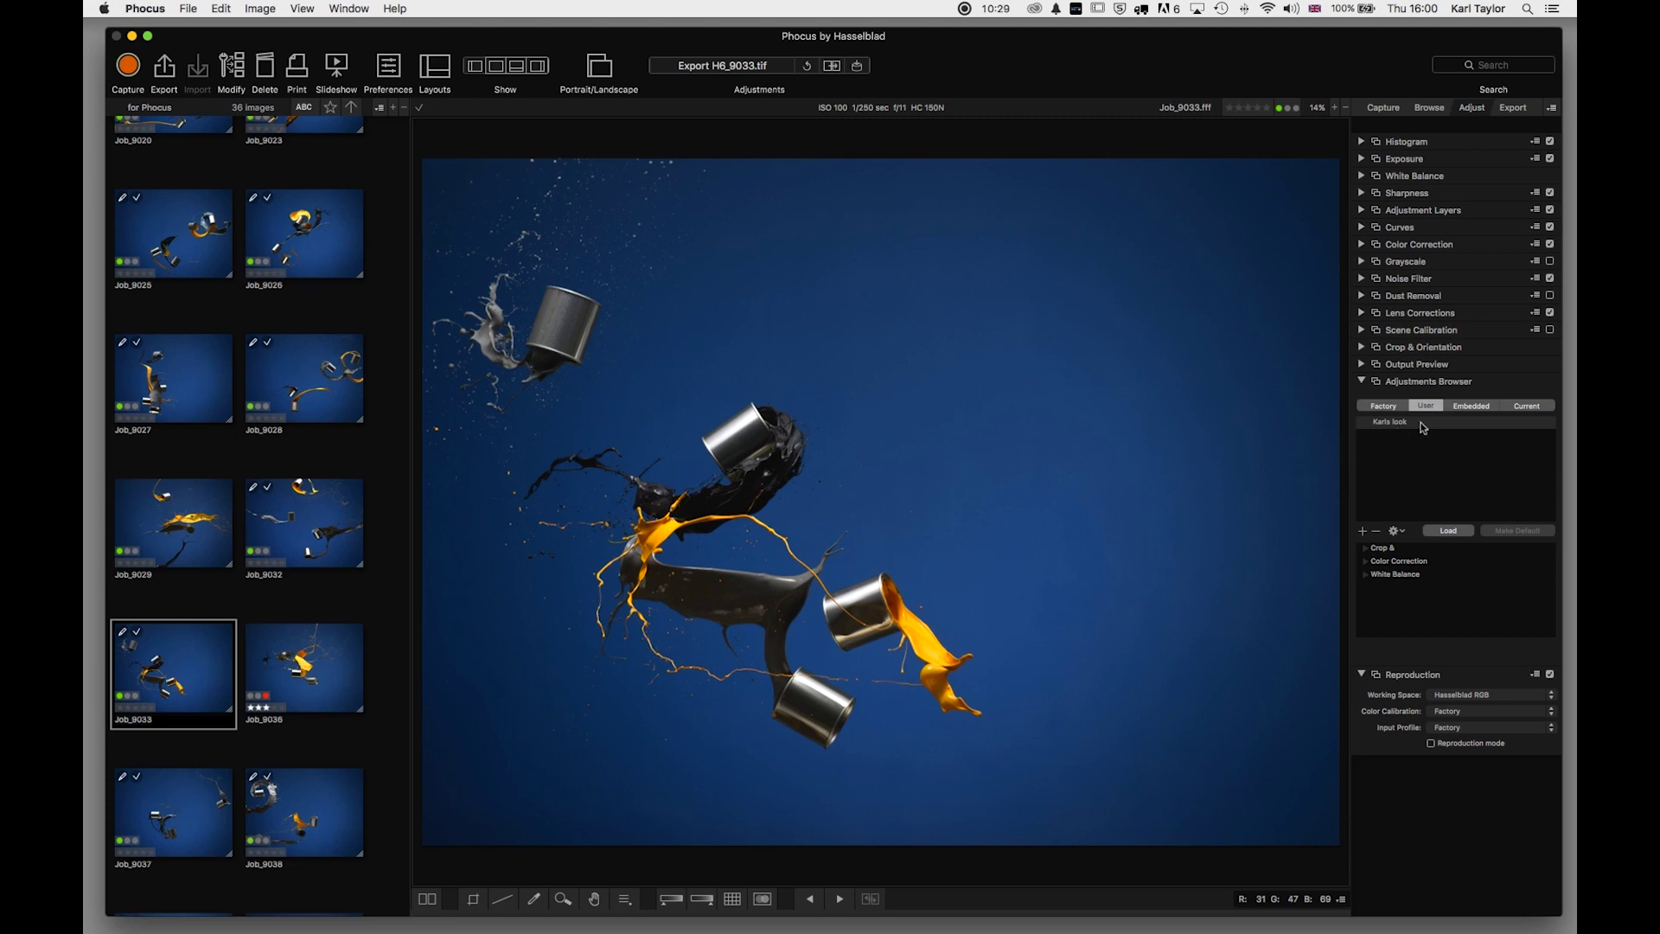
left_click(1363, 532)
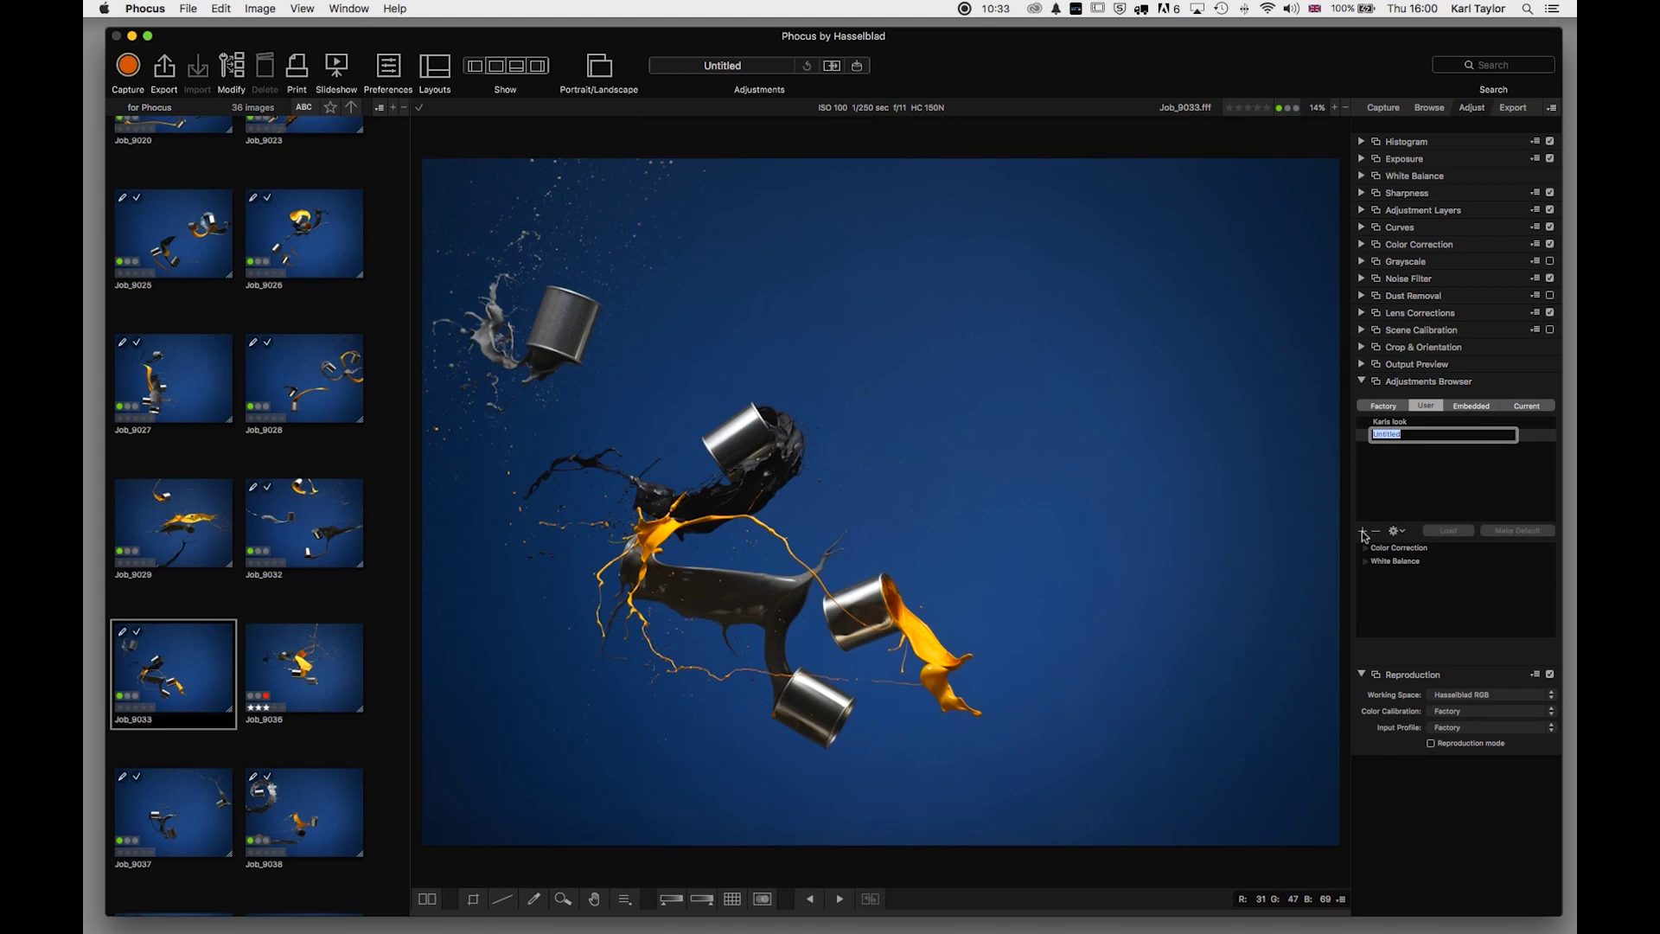
type("K")
key("Return")
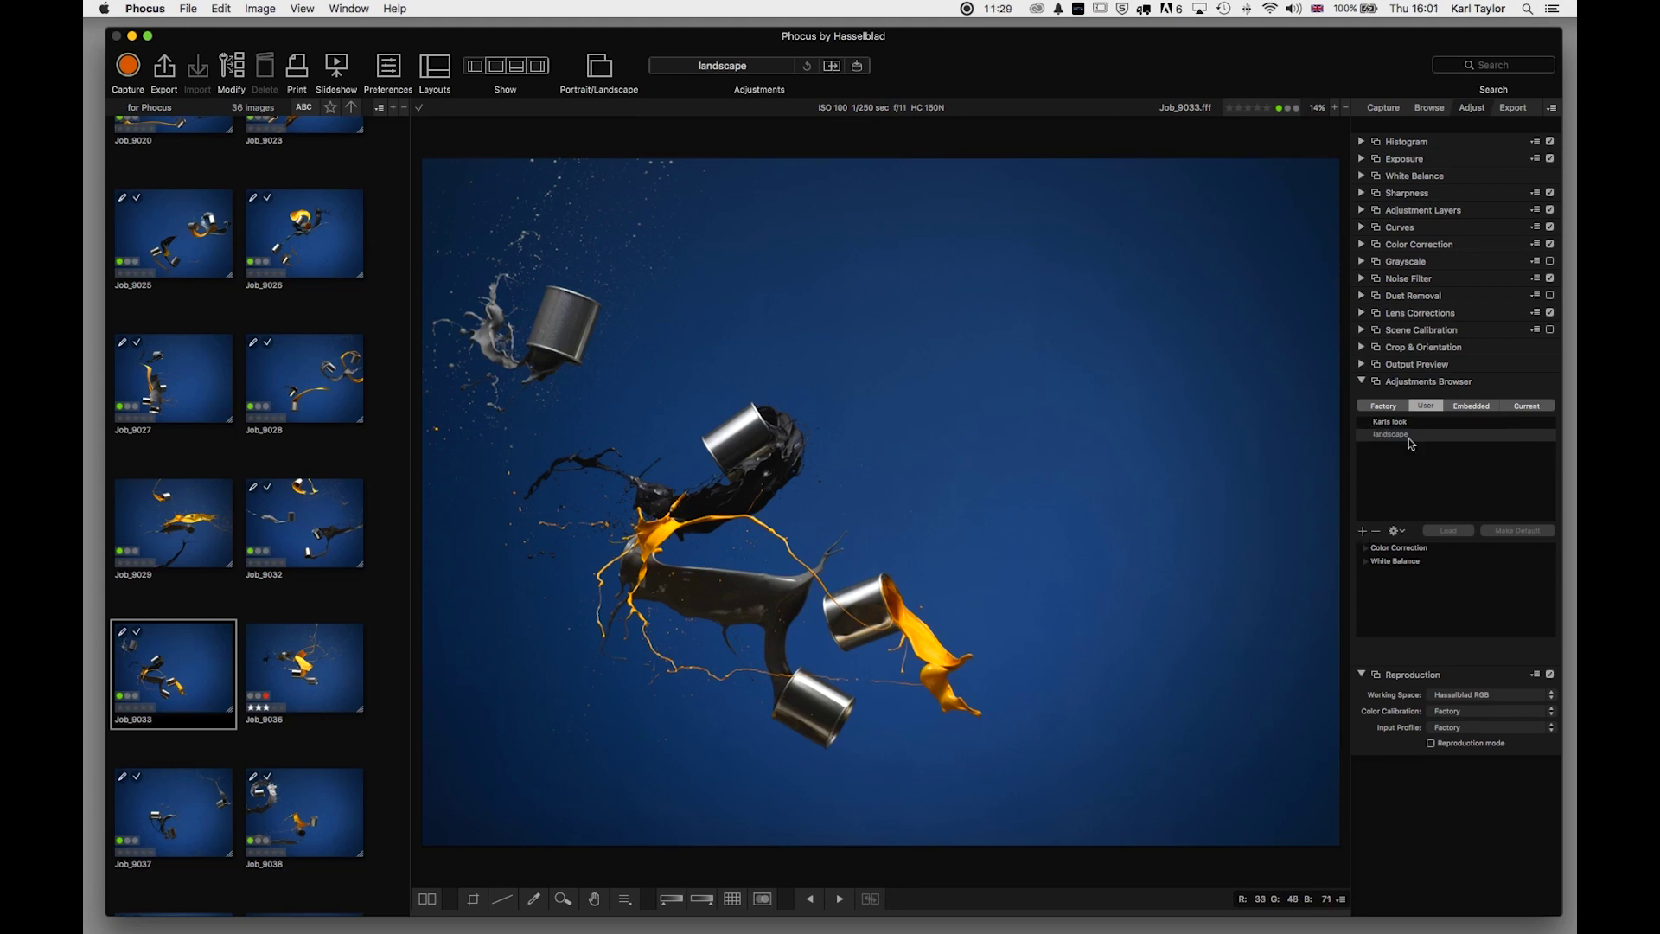
left_click(1367, 549)
Collapse the landscape preset's Color Correction details and switch back to the Factory presets tab
left_click(1366, 549)
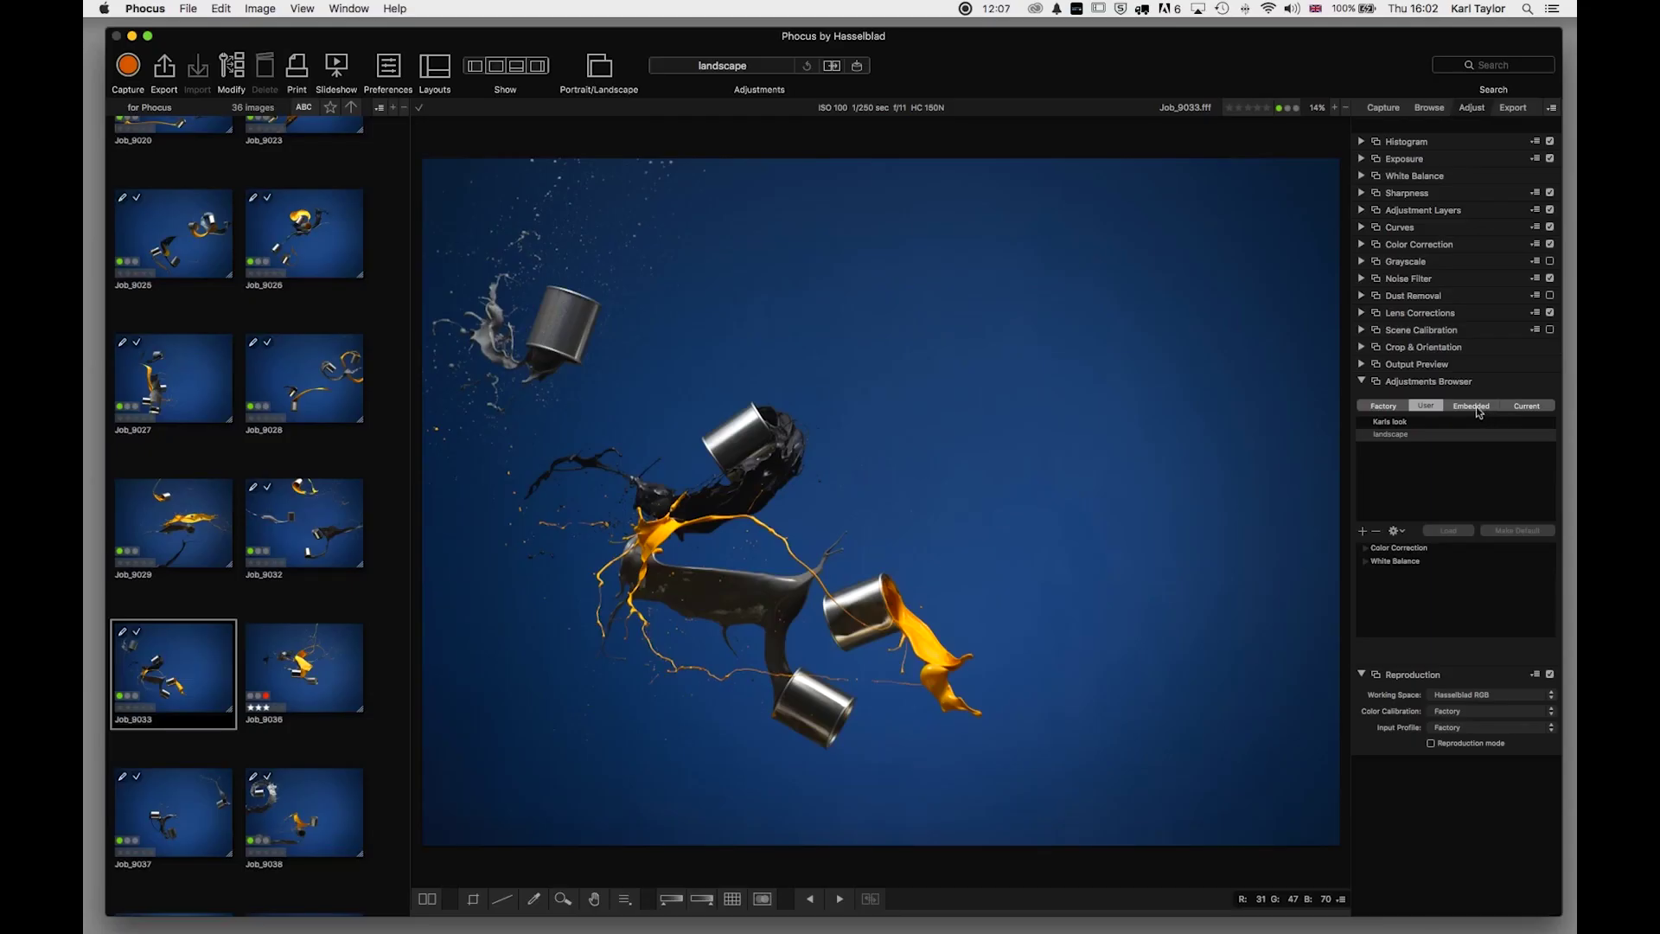
left_click(1380, 407)
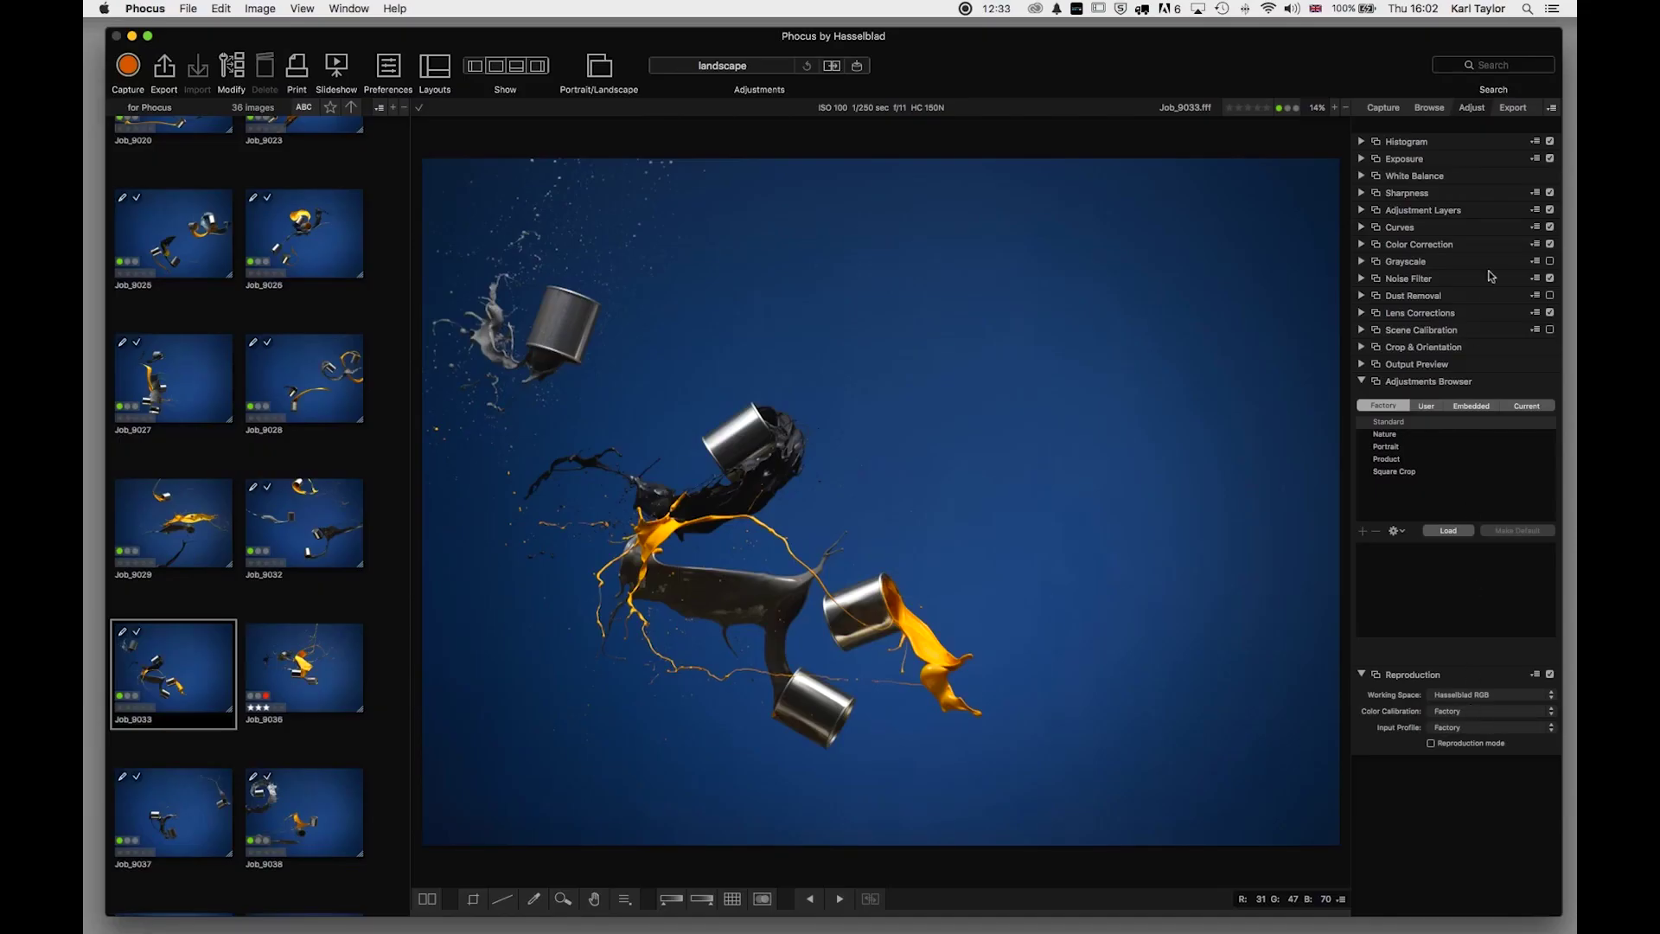
Show the empty Export queue and add Job_9025–Job_9029 and Job_9032 to the selection
left_click(1515, 109)
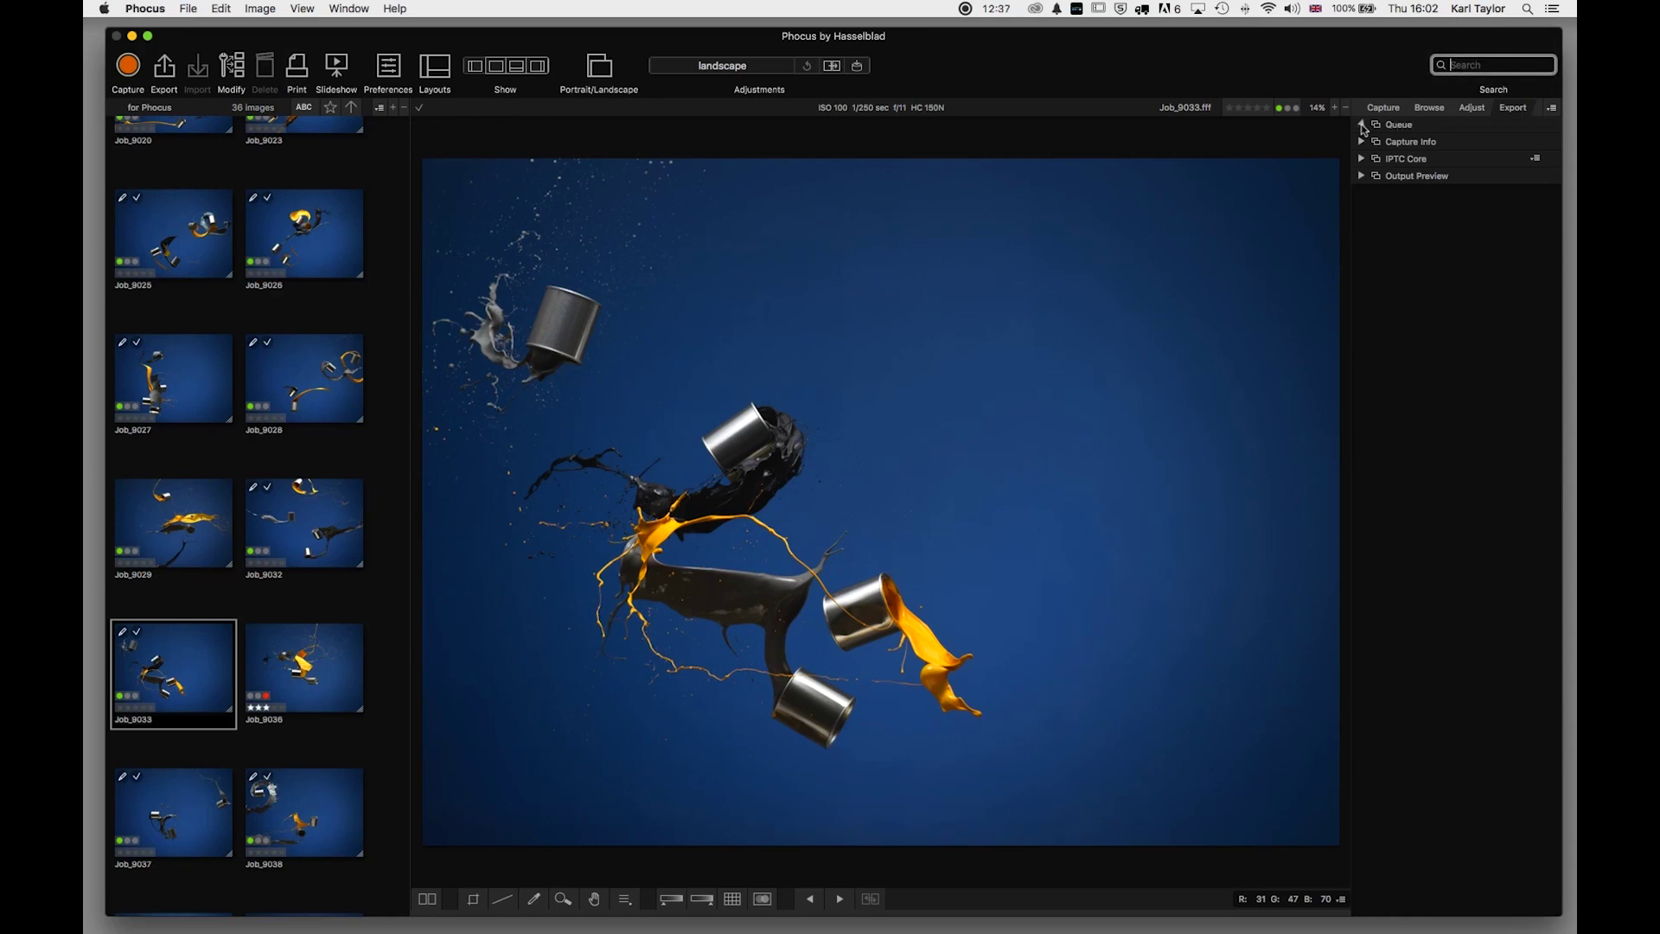
left_click(1363, 125)
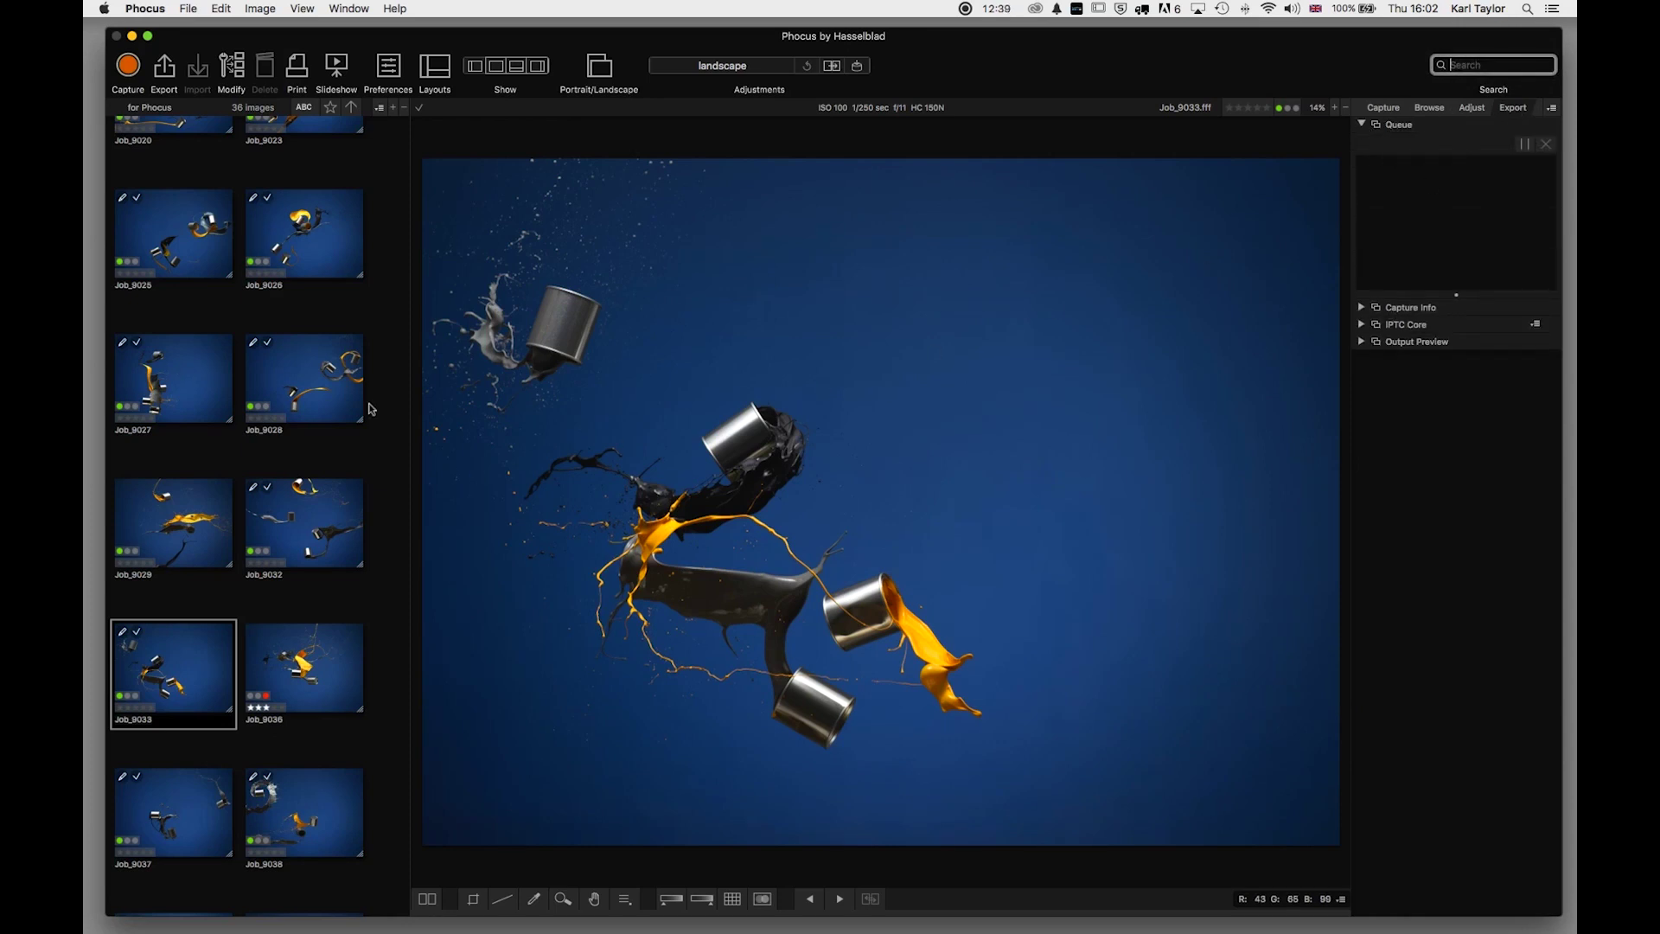
left_click(196, 226, "super")
left_click(249, 229, "super")
left_click(218, 351, "super")
left_click(298, 382, "super")
left_click(210, 507, "super")
left_click(293, 539, "super")
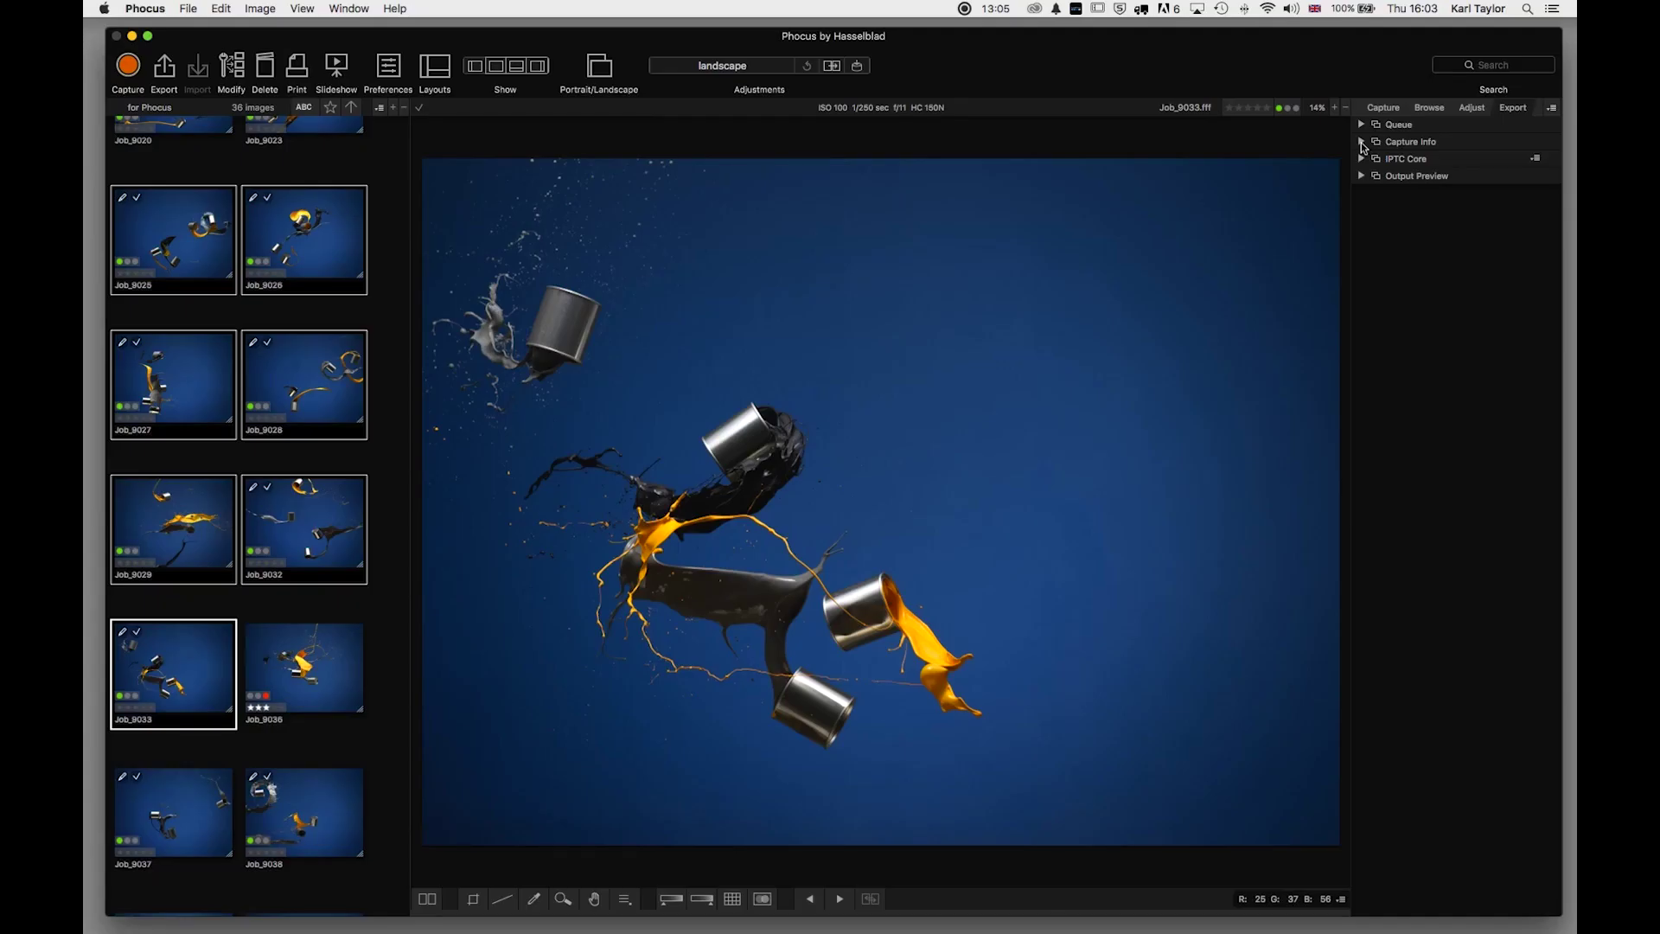
left_click(1361, 142)
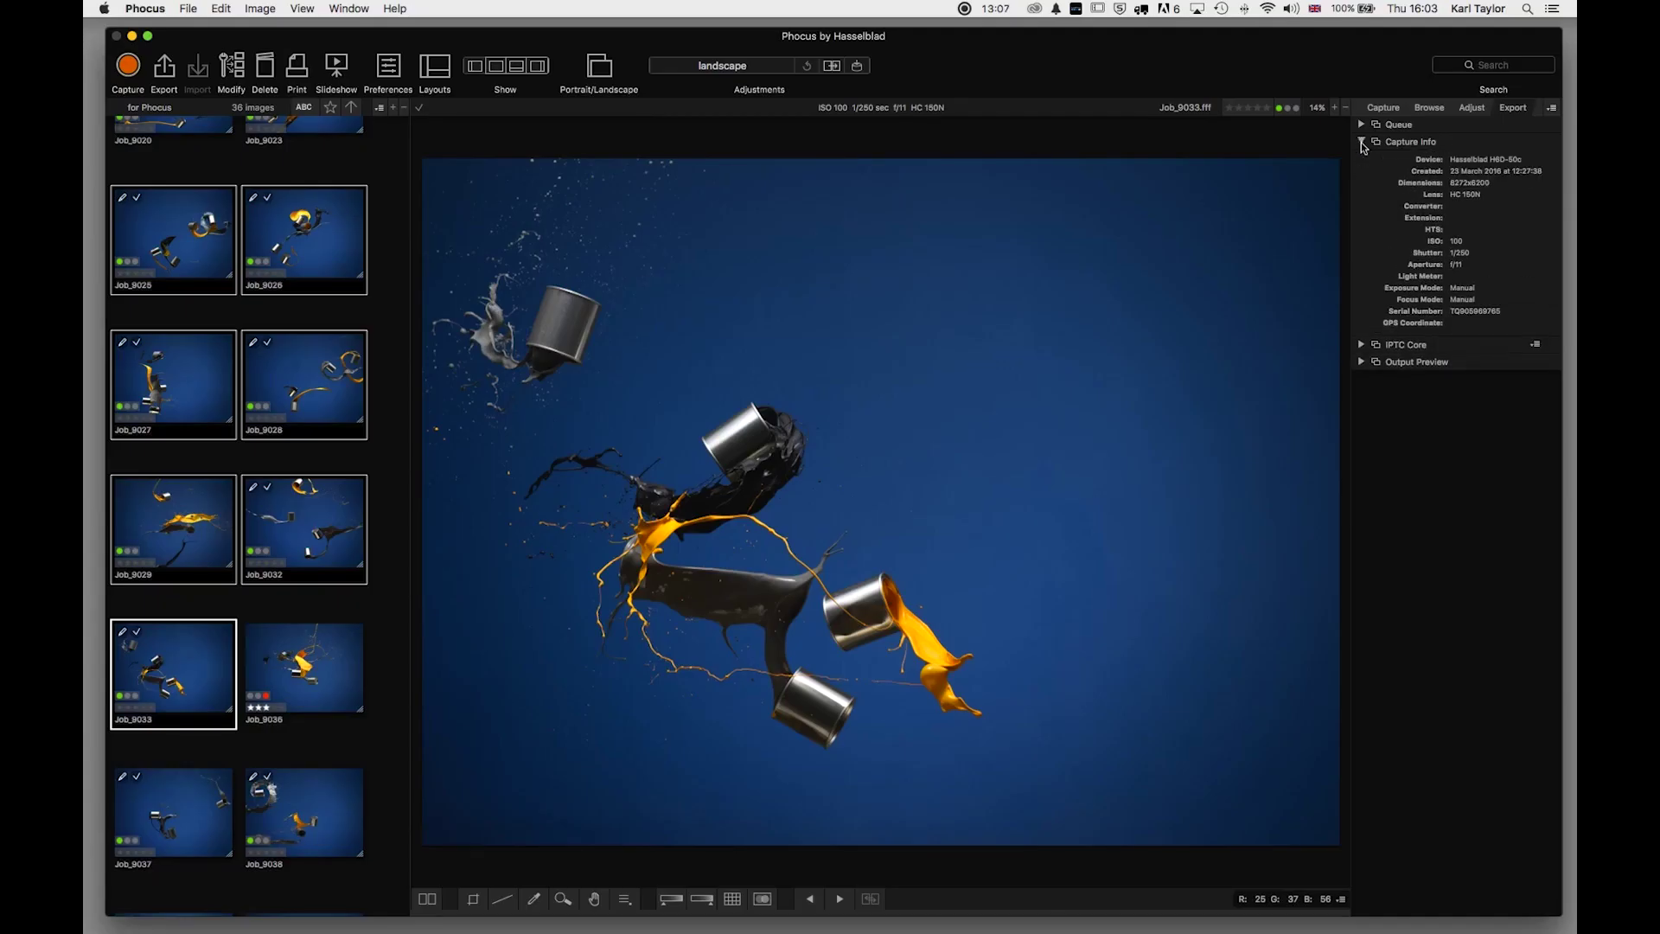
left_click(1361, 142)
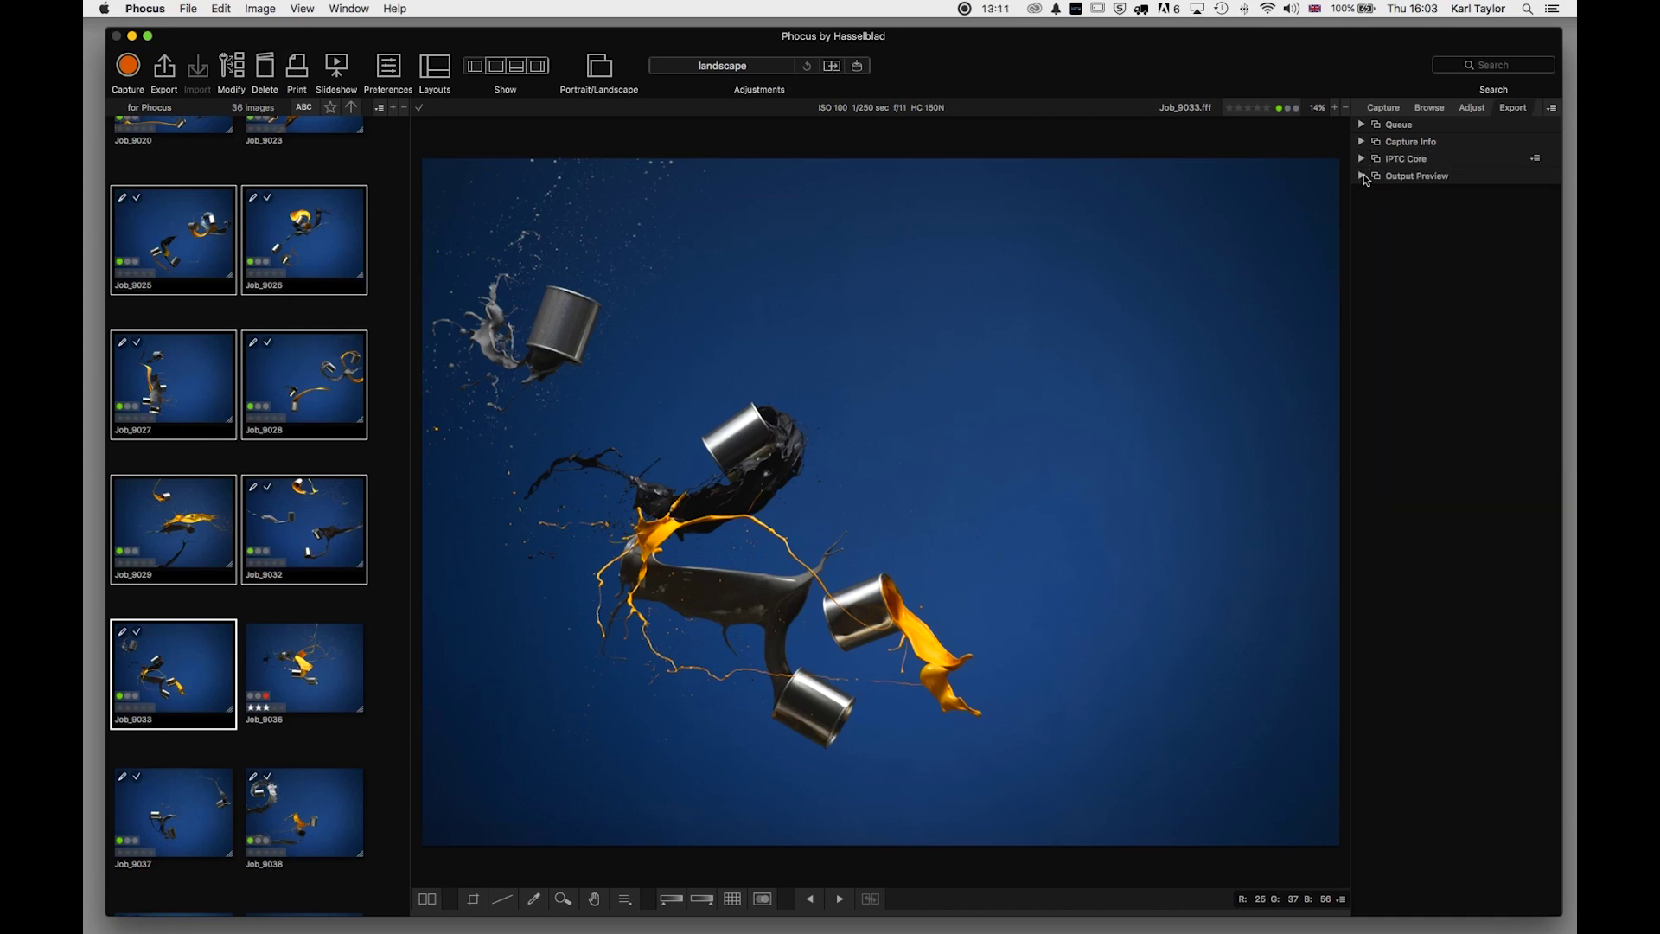
left_click(1362, 160)
left_click(1362, 160)
left_click(1363, 176)
left_click(1363, 177)
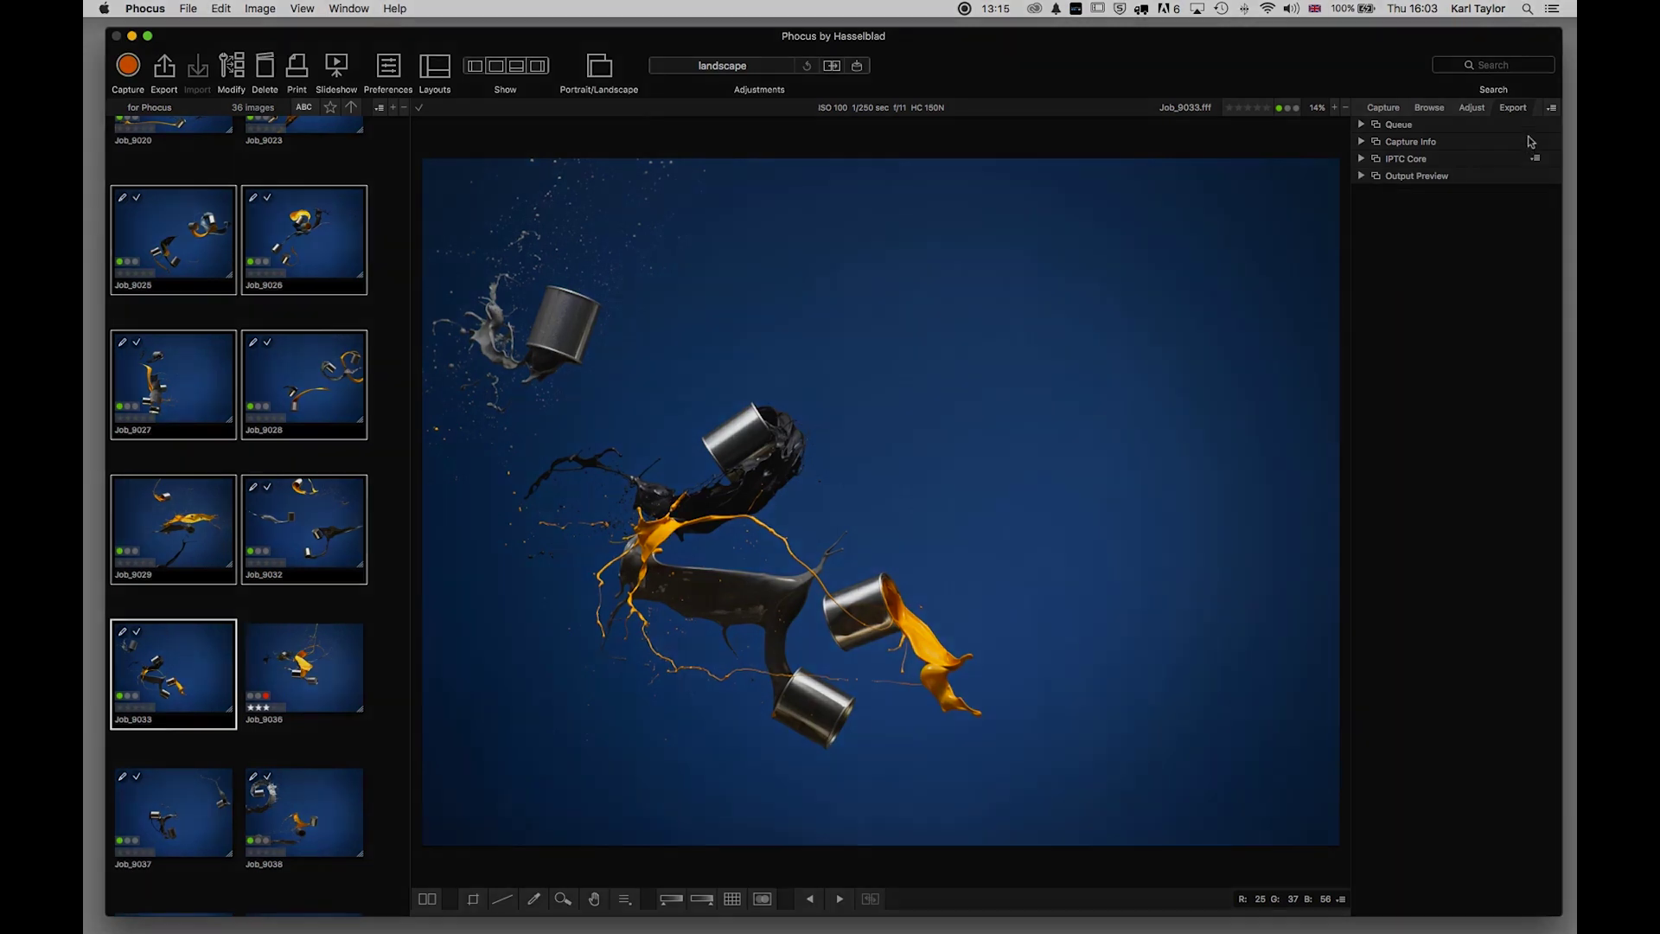